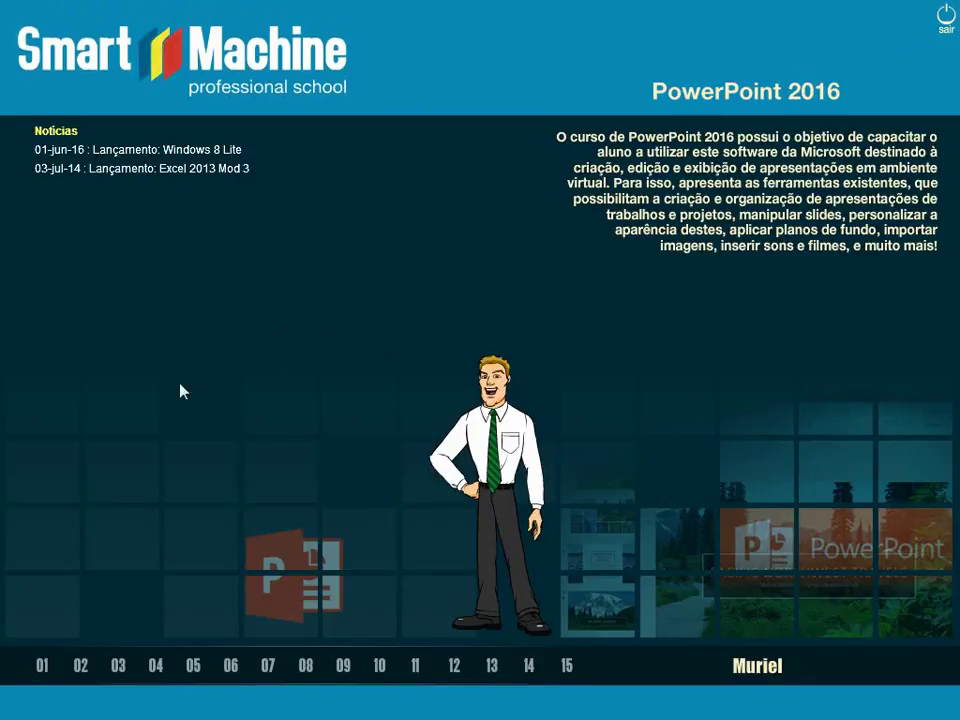
# - Open lesson 06's first part, 'Alterações de Aparência', and start watching it
pyautogui.click(232, 672)
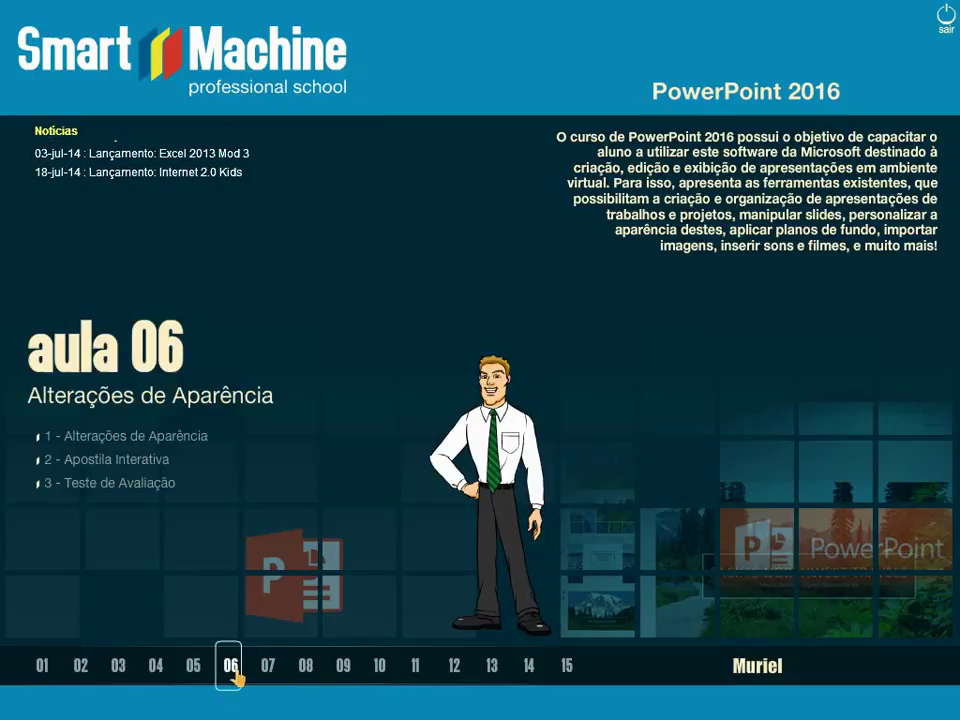
pyautogui.click(197, 443)
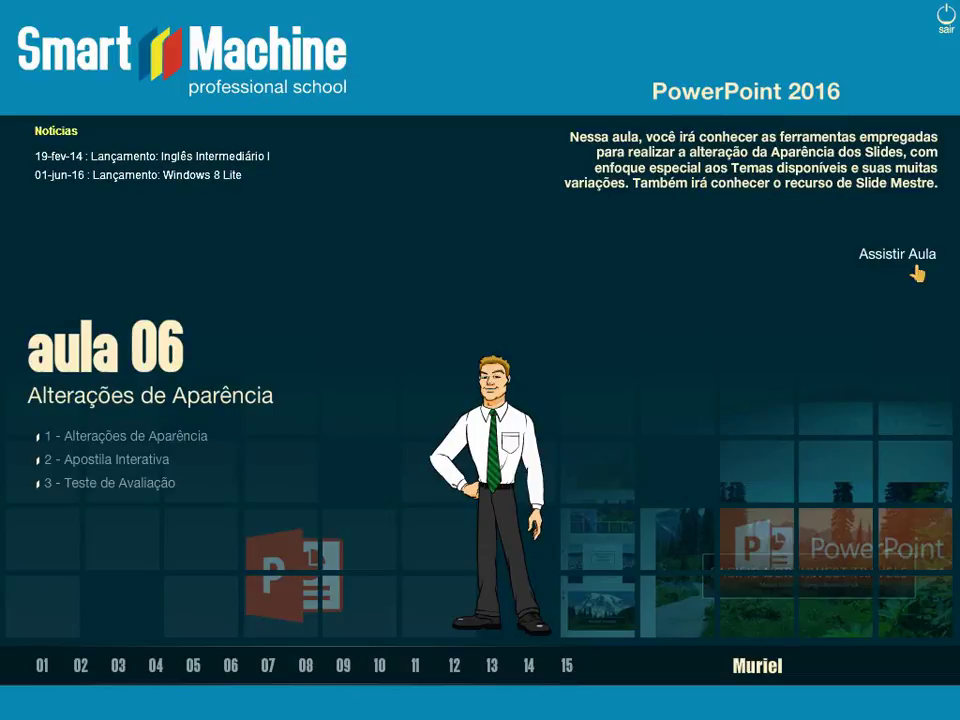
pyautogui.click(915, 270)
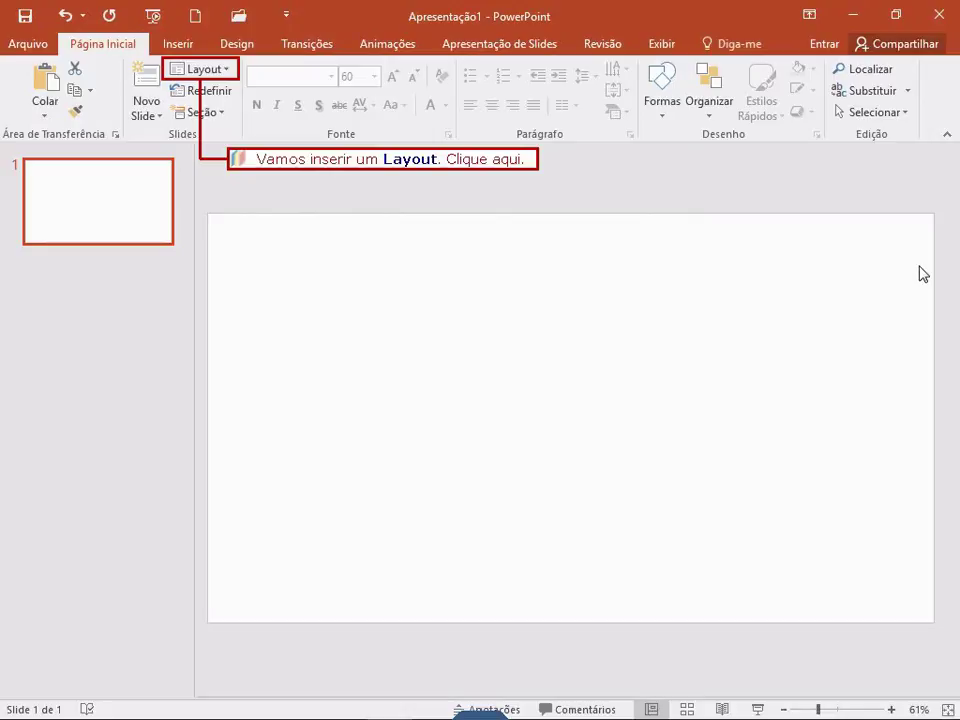
# - Give slide 1 the Slide de Título layout and title it 'Os 5 Continentes'
pyautogui.click(212, 72)
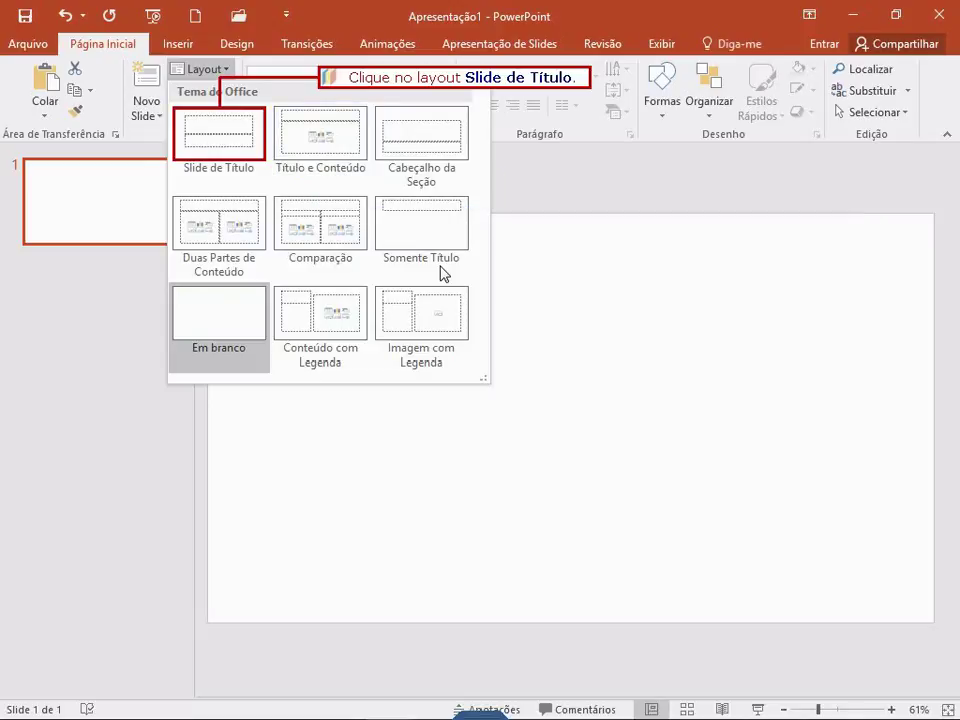
pyautogui.click(249, 122)
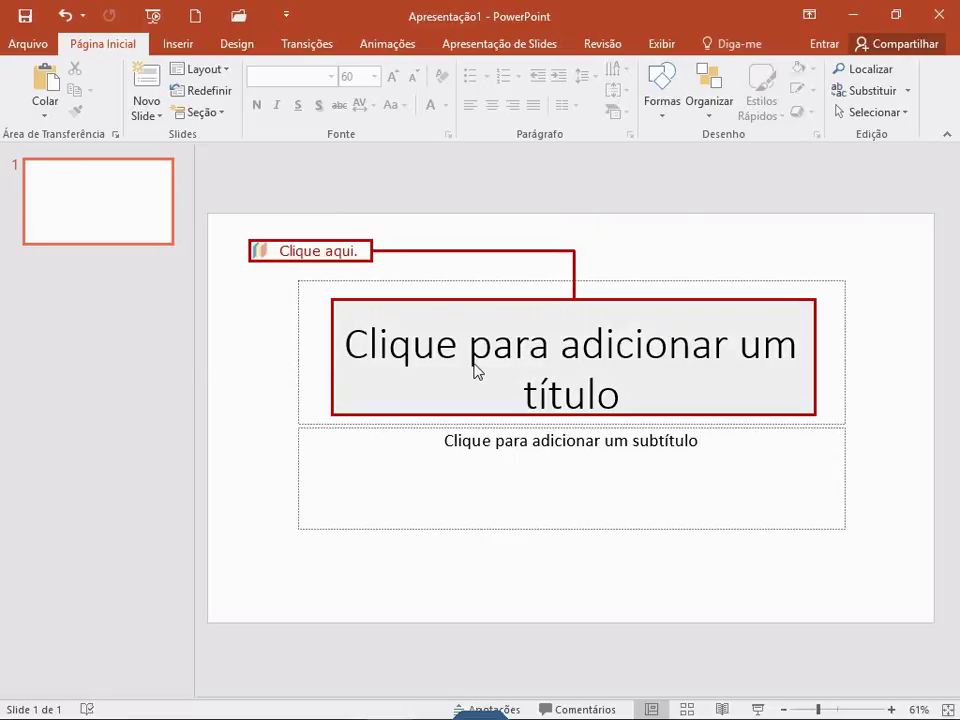
pyautogui.click(477, 371)
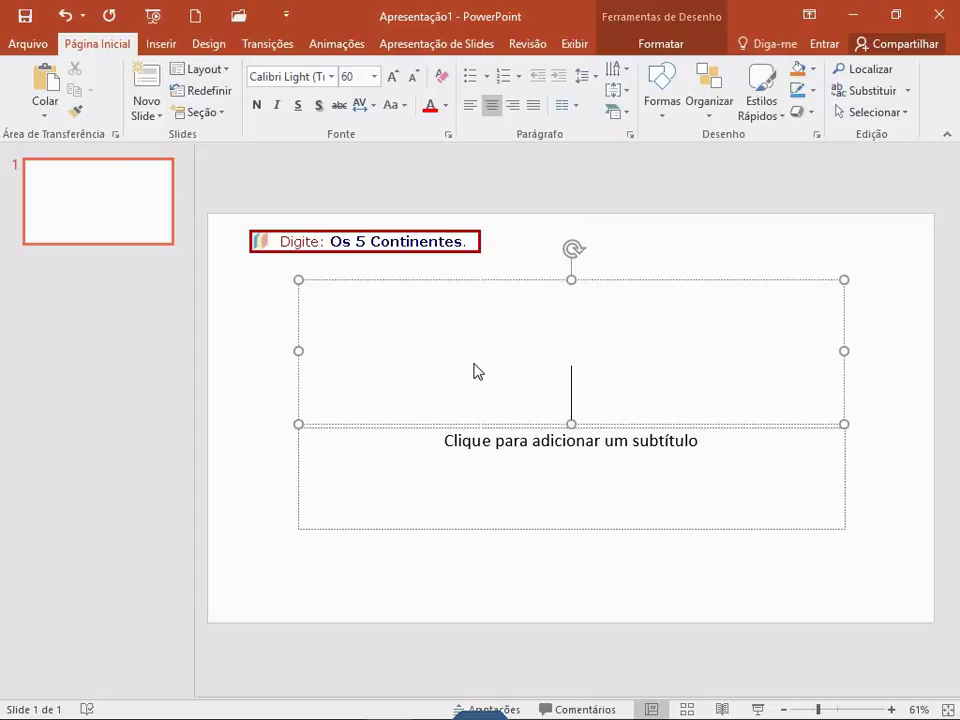
pyautogui.write('Os ')
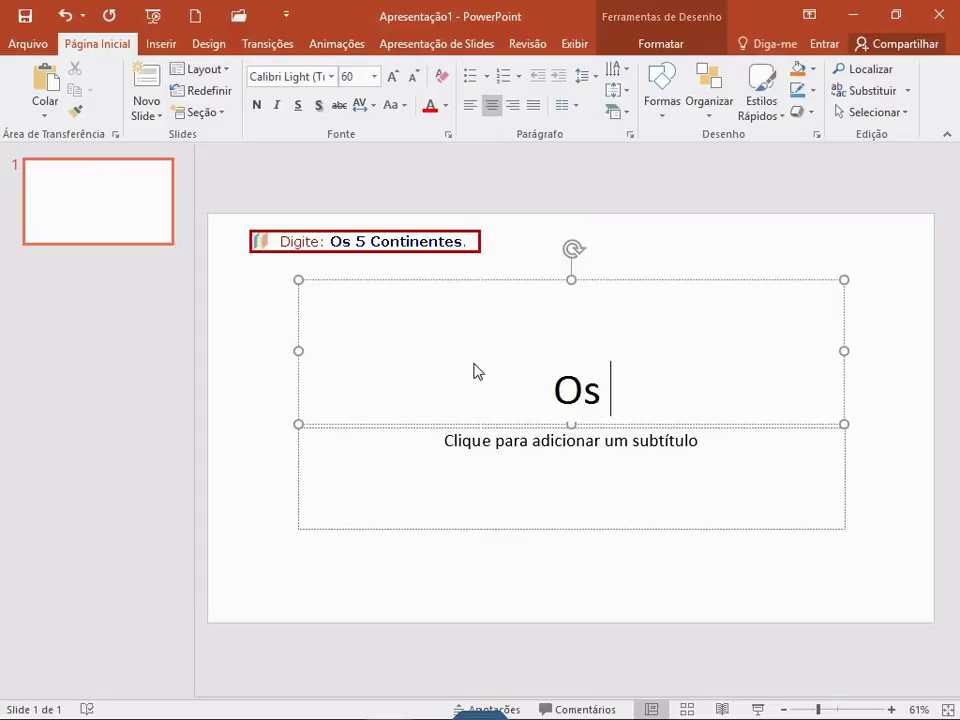
pyautogui.write('5 C')
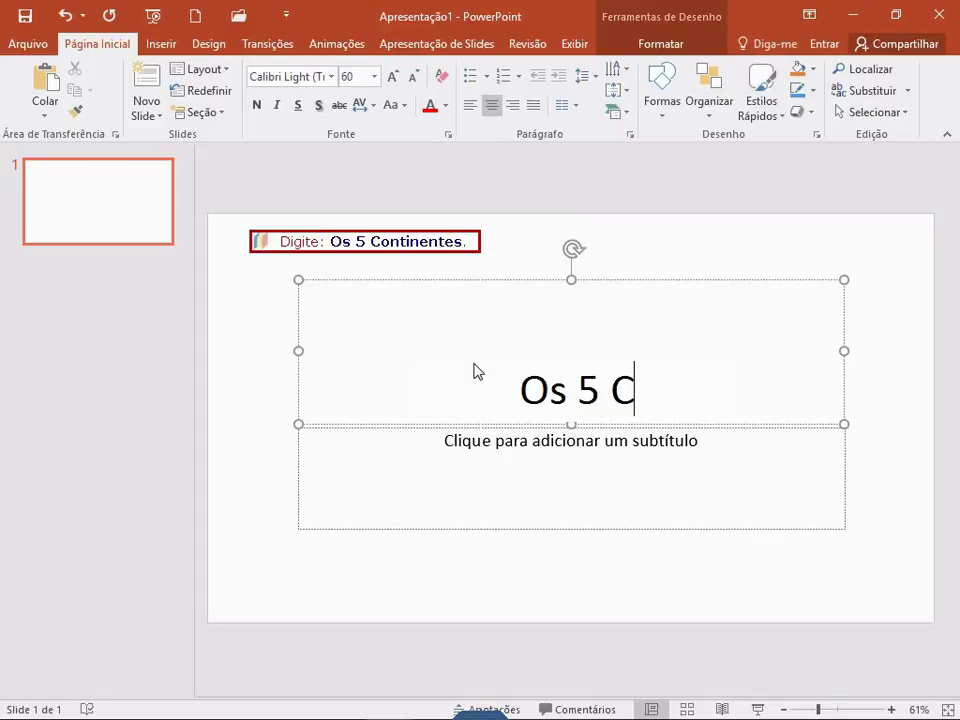
pyautogui.write('ontine')
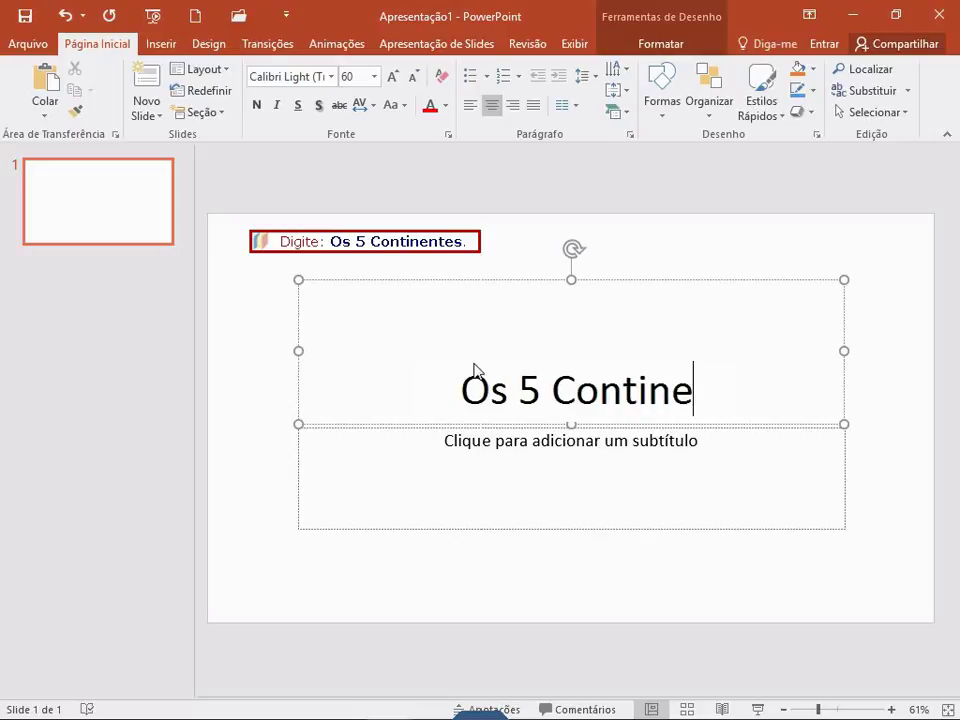
pyautogui.write('ntes')
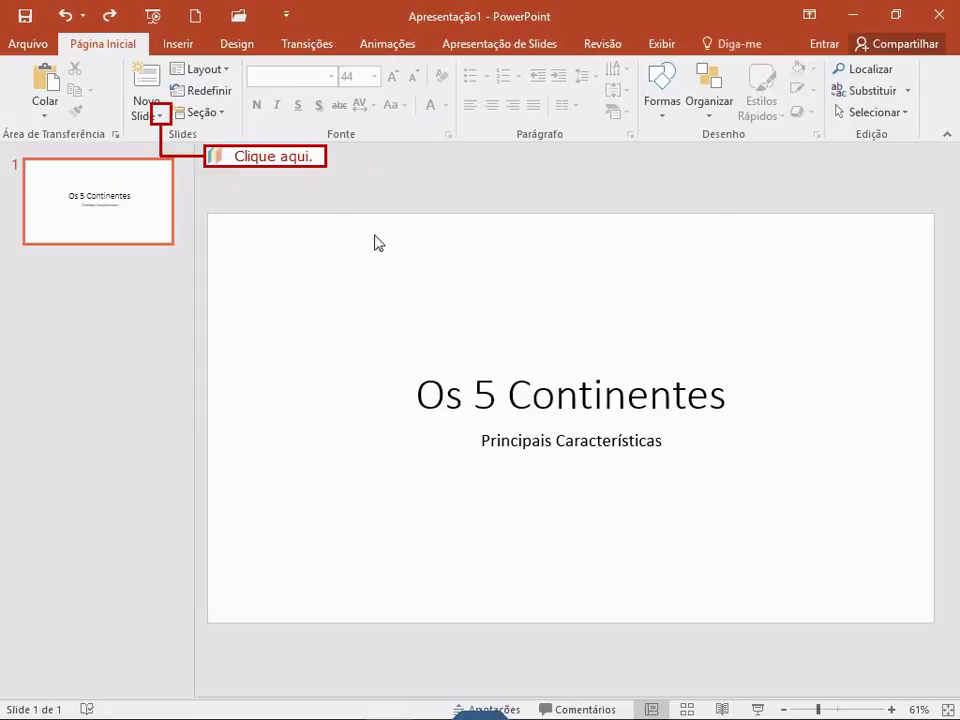
# - Add a Duas Partes de Conteúdo slide titled 'África'
pyautogui.click(160, 115)
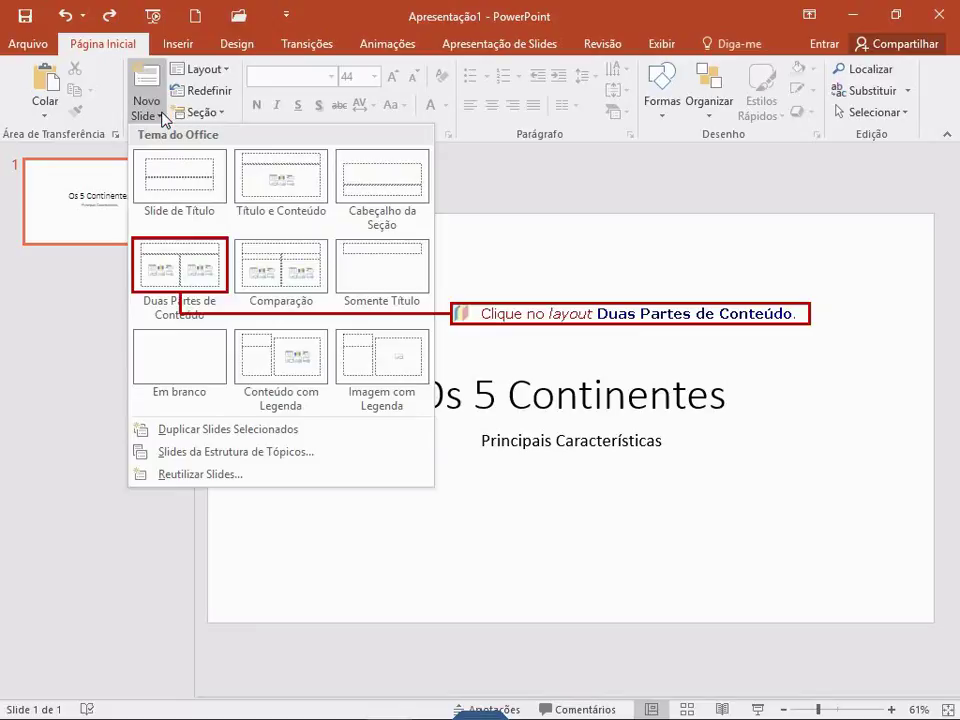
pyautogui.click(181, 281)
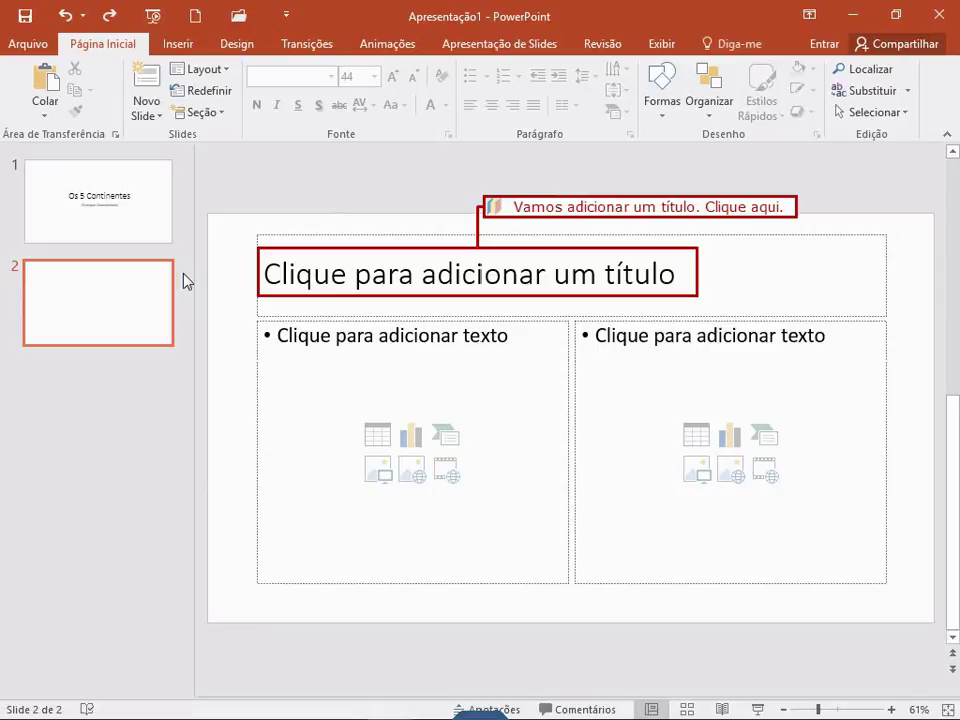
pyautogui.click(339, 277)
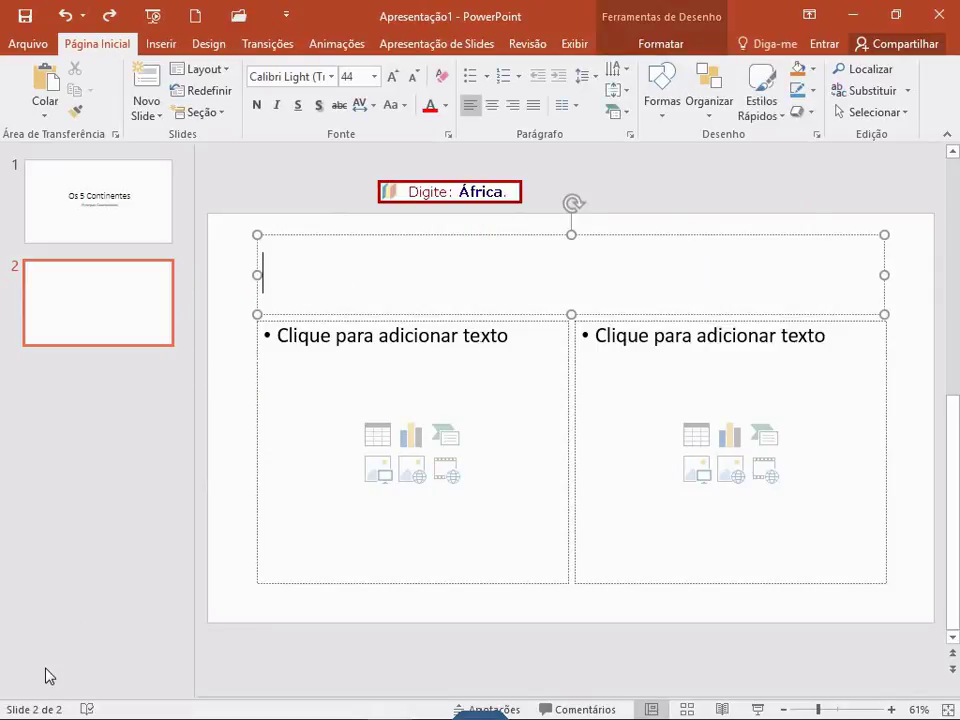
pyautogui.write('Á')
pyautogui.write('frica')
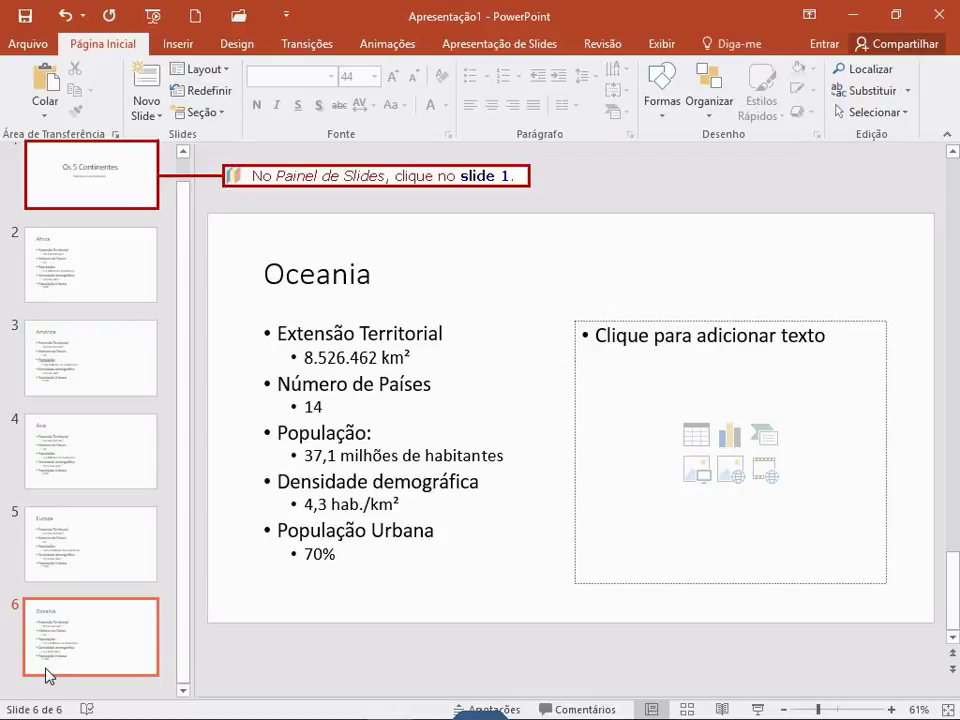
# - From slide 1, apply the white Design theme with the orange bottom band to all slides
pyautogui.click(86, 185)
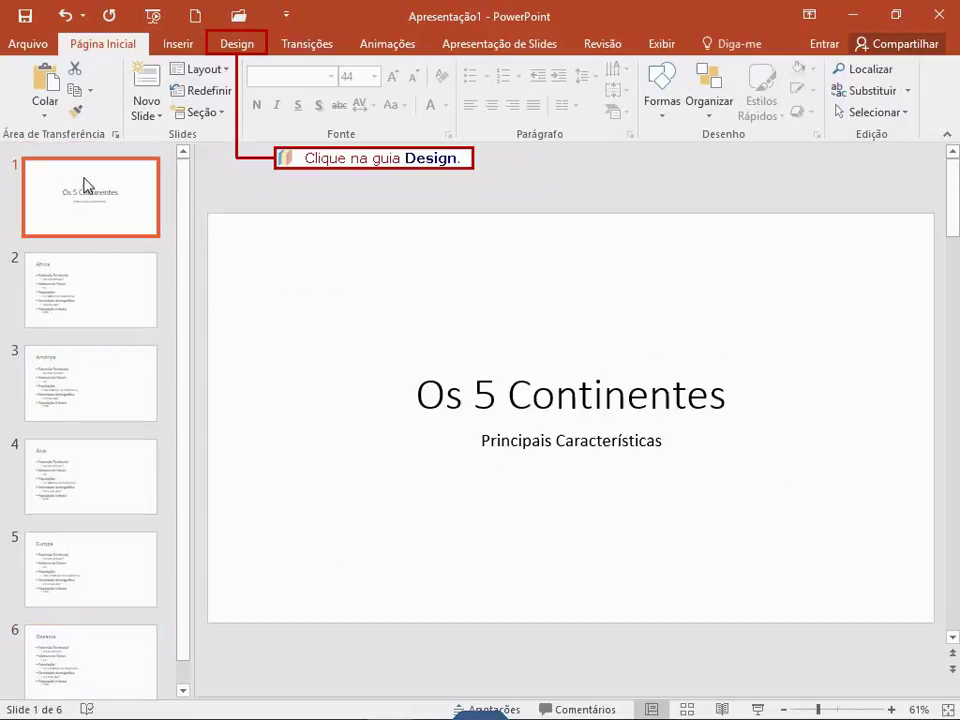
pyautogui.click(235, 46)
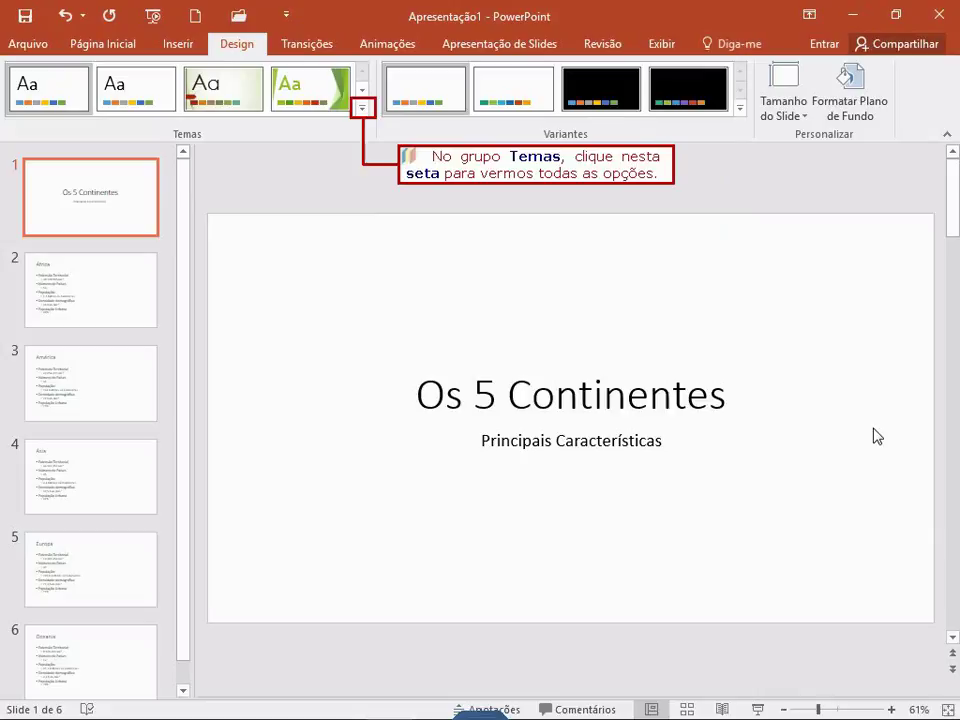
pyautogui.click(362, 110)
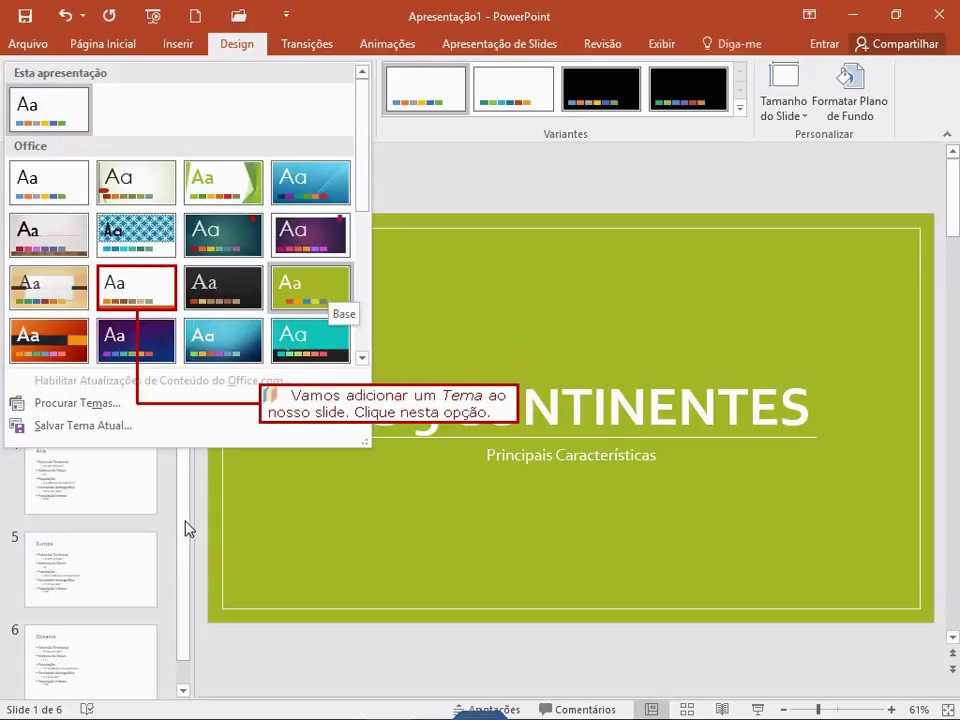
pyautogui.click(133, 287)
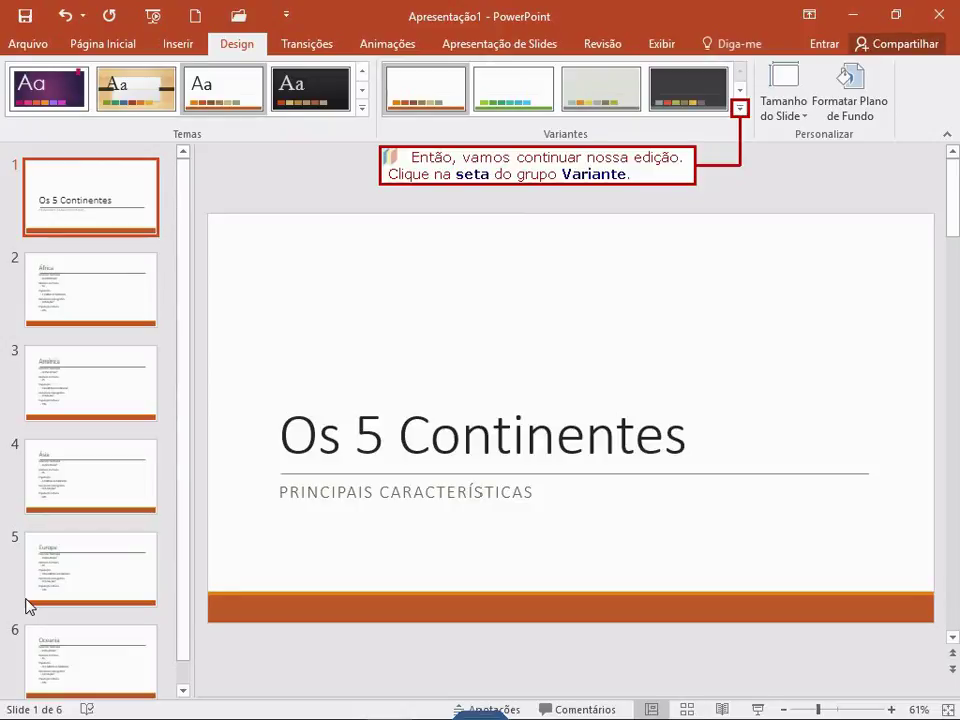
# - Change the Variantes colour scheme to Integração, turning the orange band blue
pyautogui.click(745, 114)
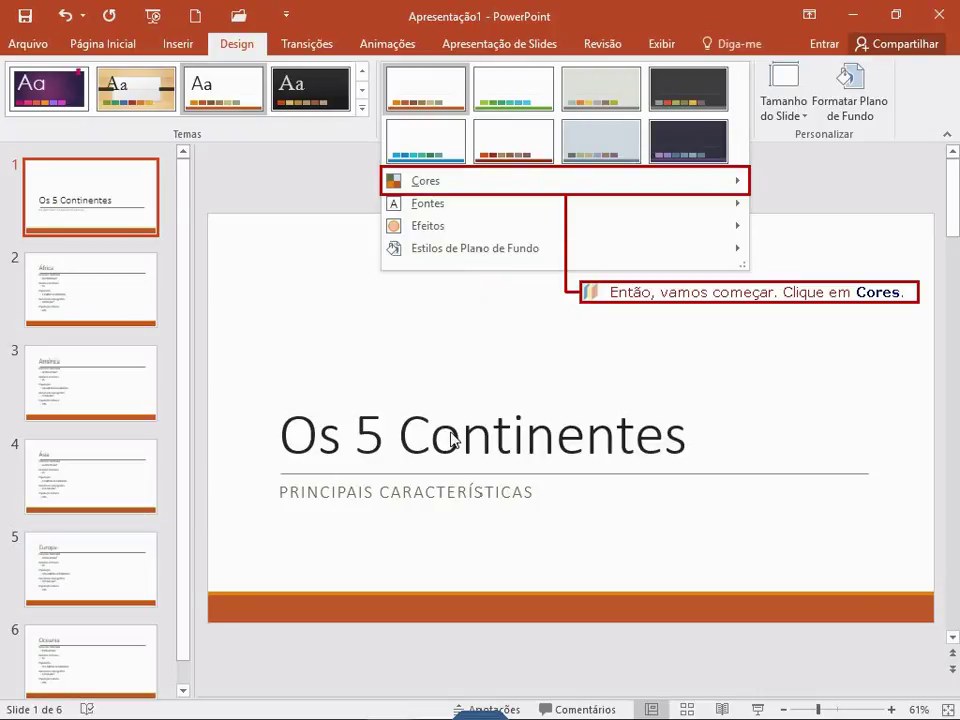
pyautogui.click(605, 189)
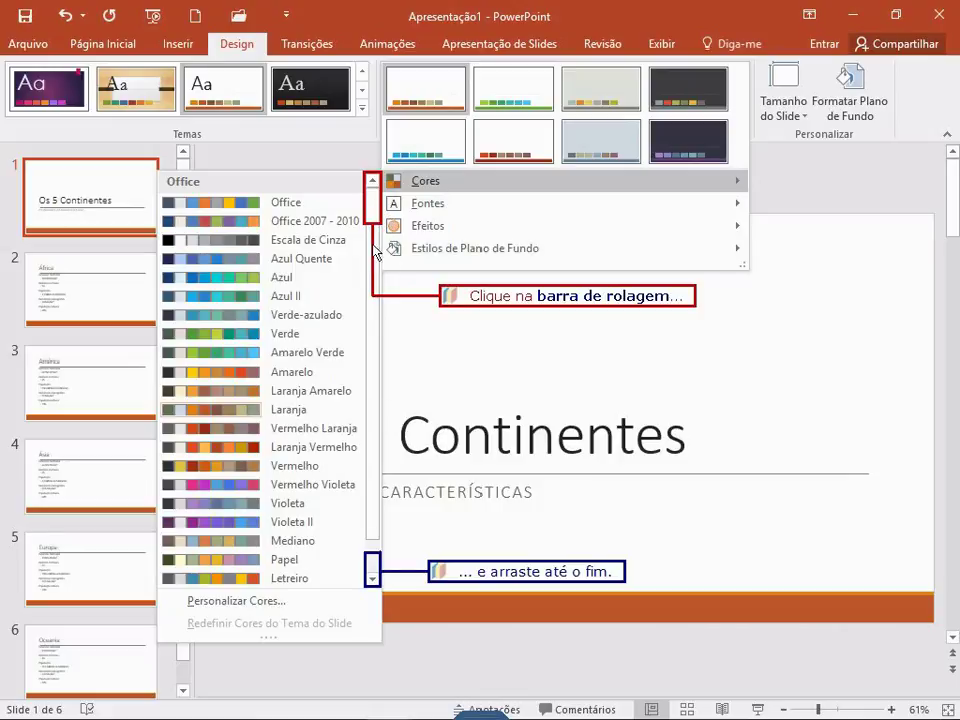
pyautogui.moveTo(372, 555); pyautogui.dragTo(373, 574)
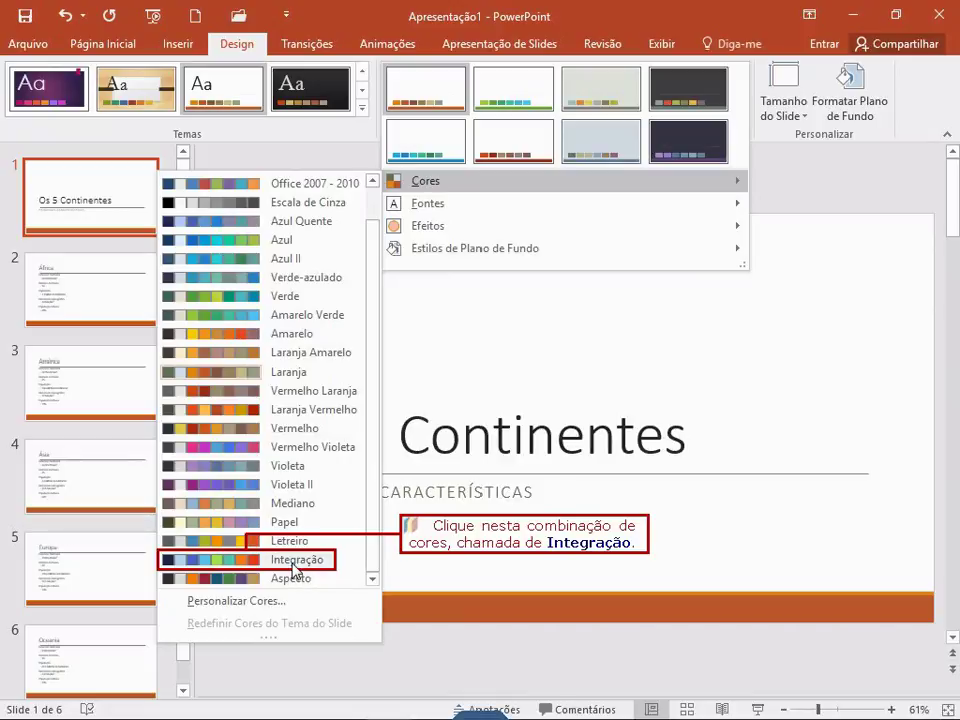
pyautogui.click(295, 562)
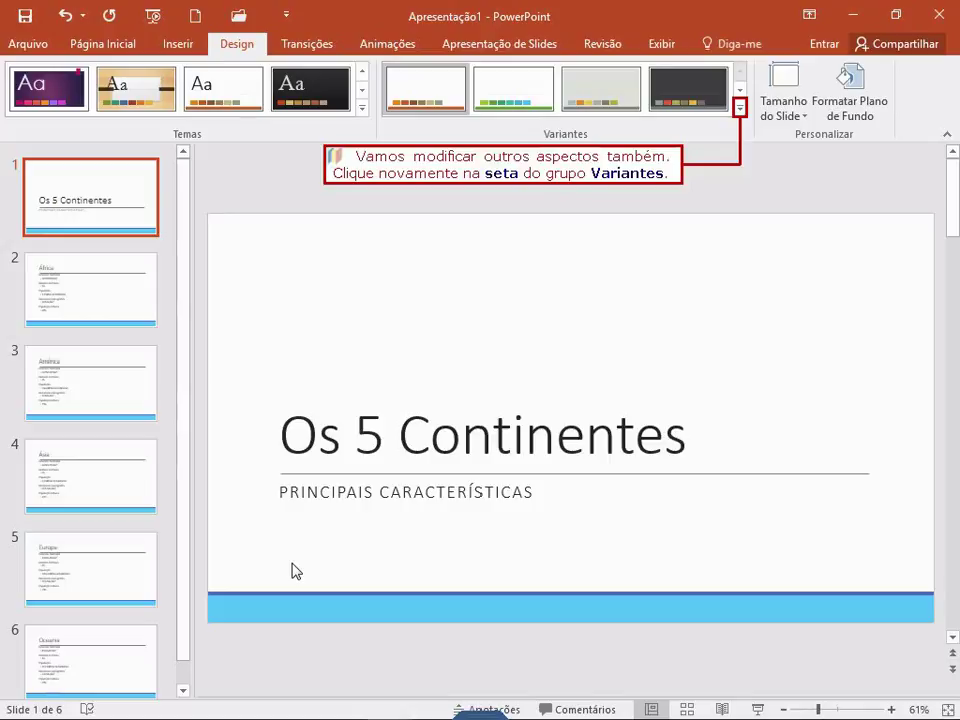
# - Set the Variantes theme fonts to Consolas-Verdana, giving slide 1 a Consolas title
pyautogui.click(740, 108)
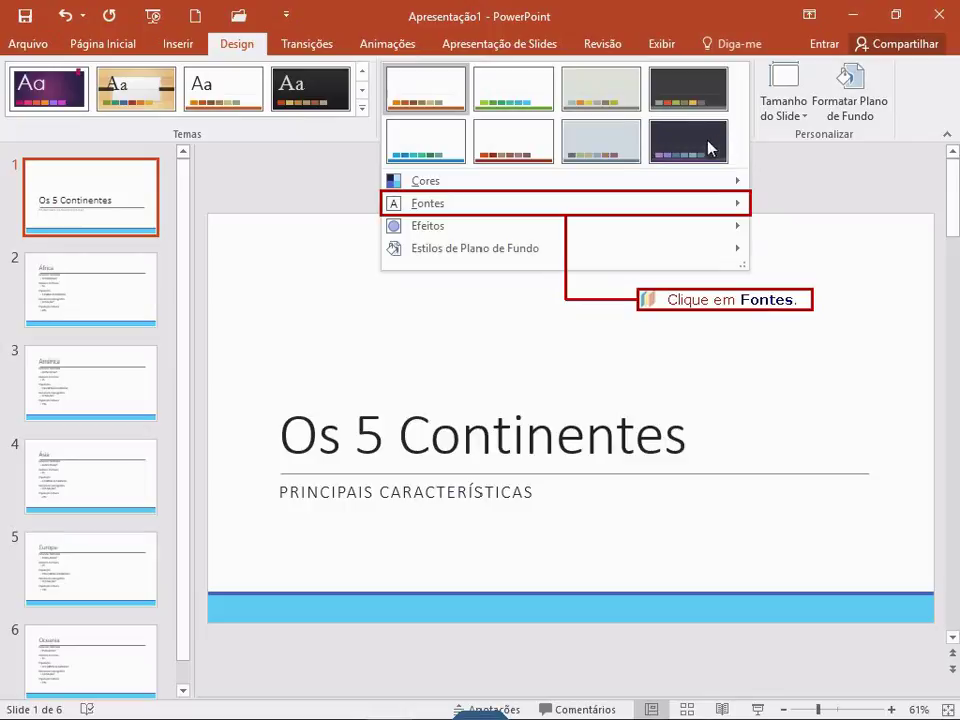
pyautogui.click(555, 214)
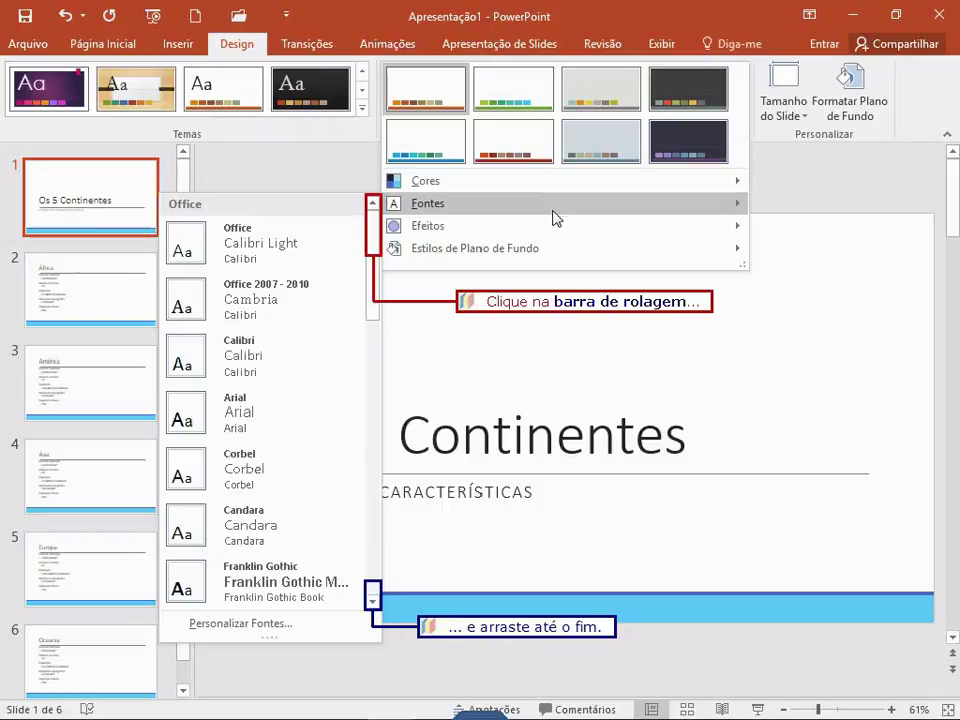
pyautogui.moveTo(378, 282); pyautogui.dragTo(376, 600)
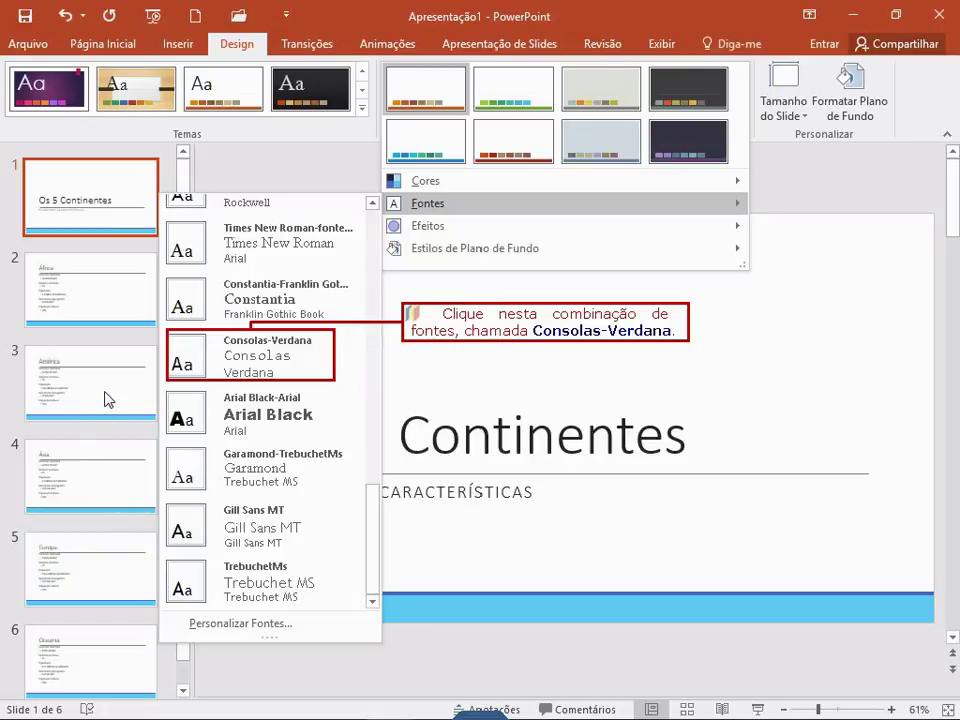
pyautogui.click(229, 367)
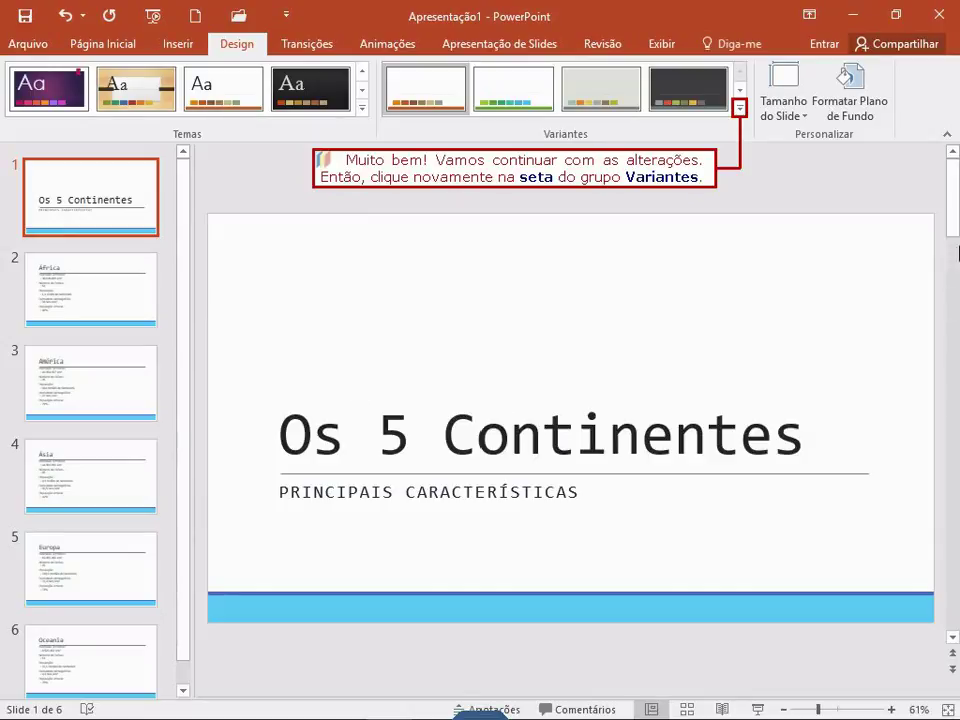
# - Choose Brilhante as the presentation's Variantes theme effects
pyautogui.click(740, 109)
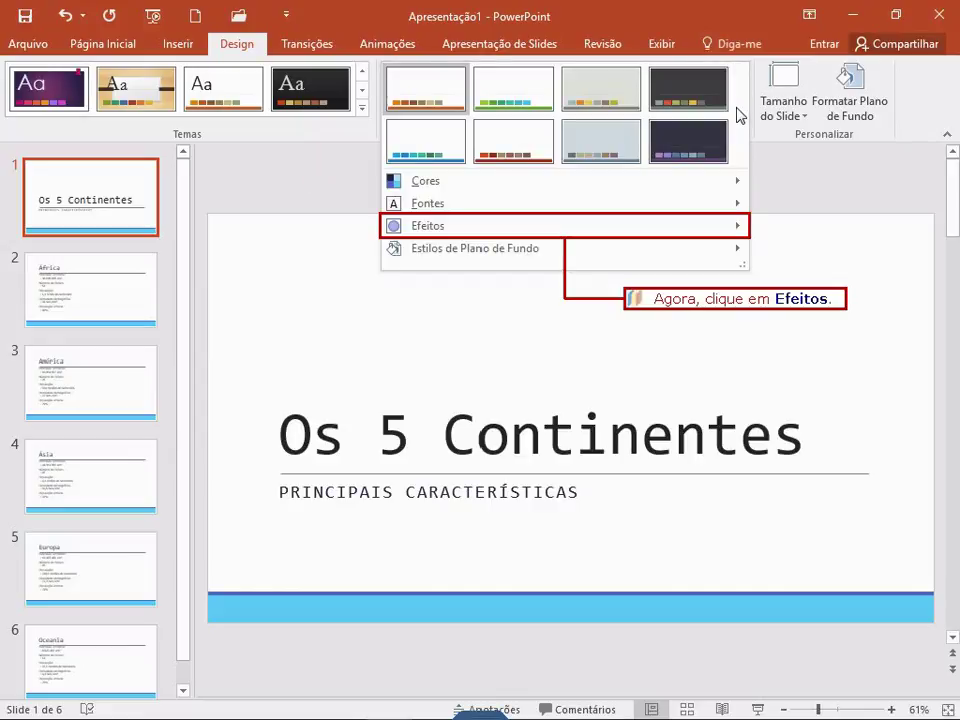
pyautogui.click(530, 236)
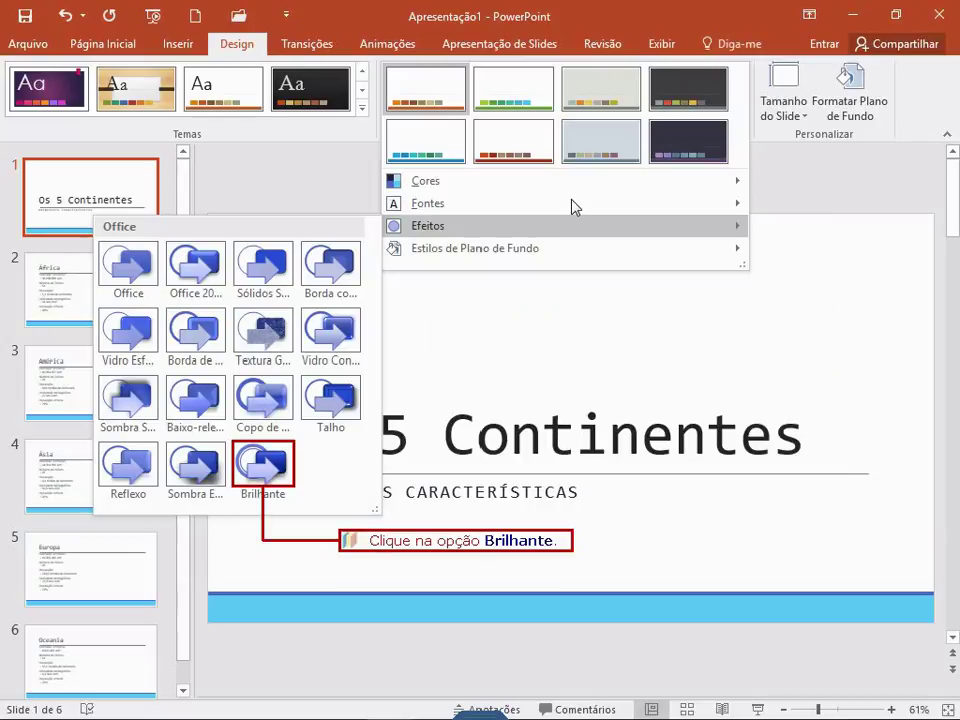
pyautogui.click(262, 478)
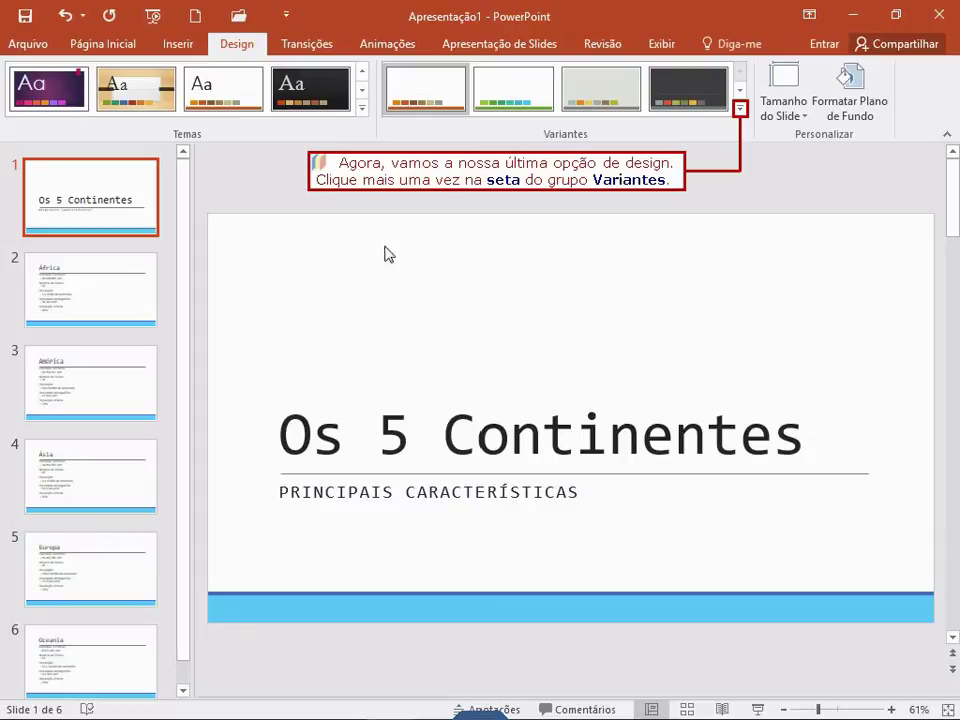
# - Apply background style Estilo 6 (light blue) to all six slides
pyautogui.click(740, 108)
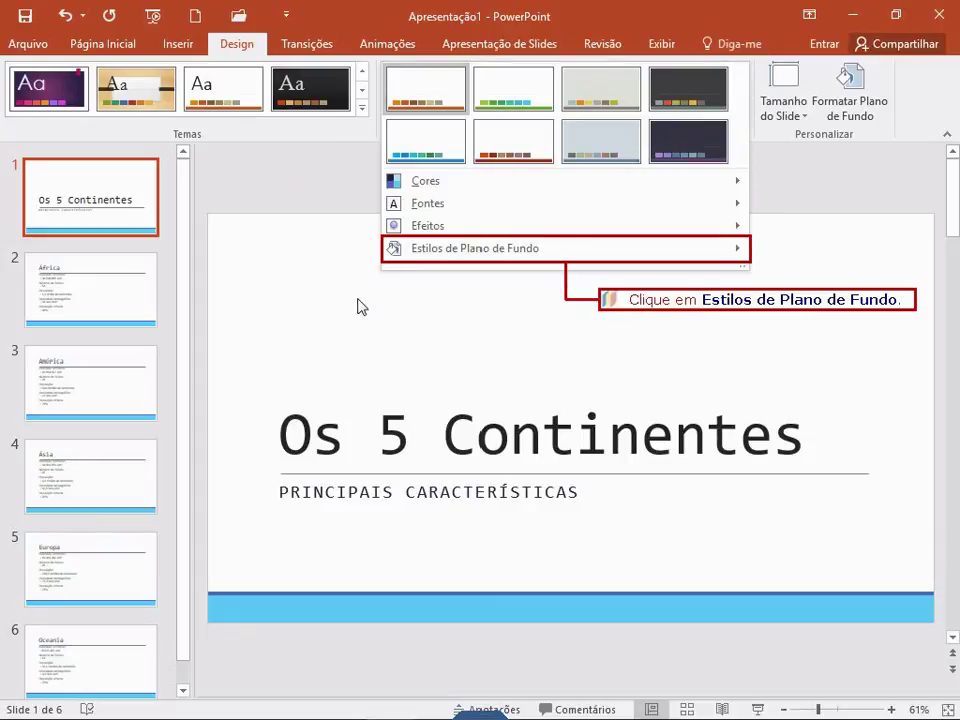
pyautogui.click(422, 253)
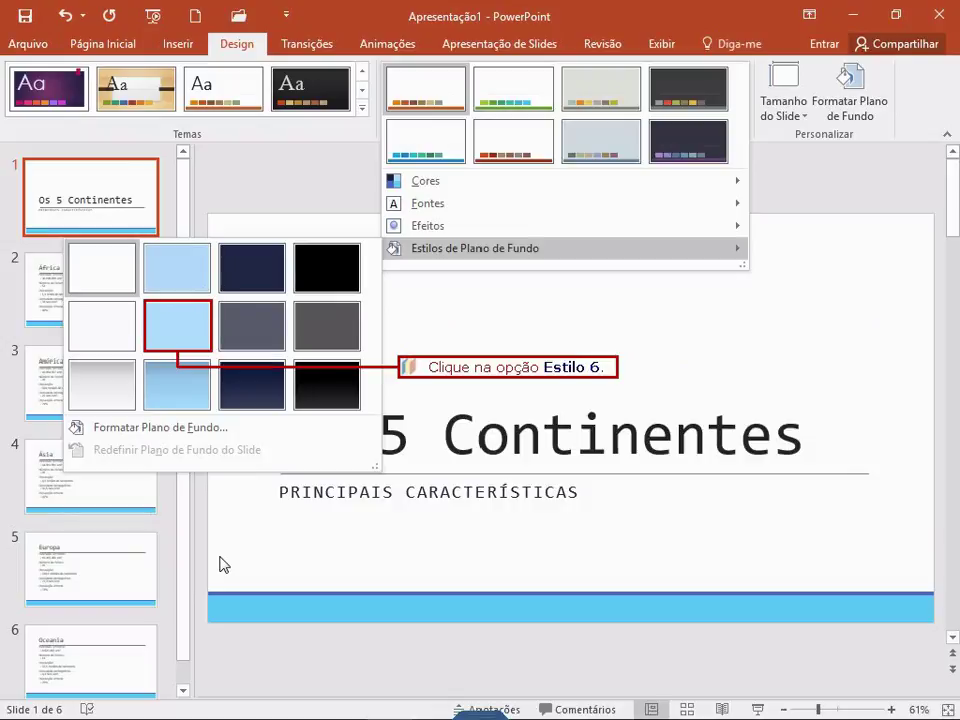
pyautogui.click(172, 329)
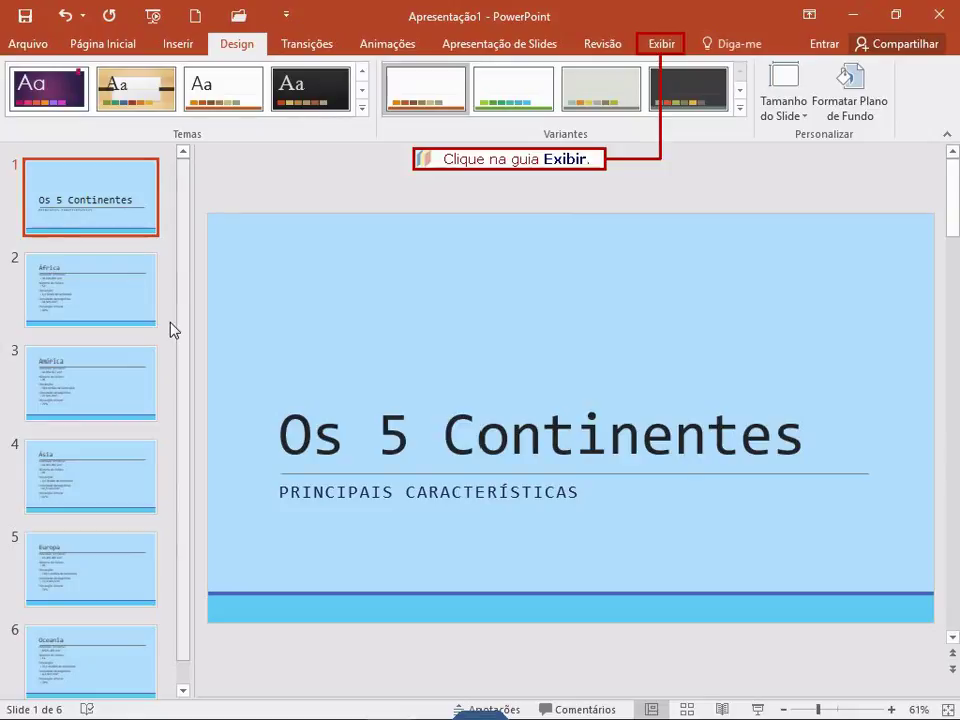
# - Switch to Slide Mestre view from the Exibir tab
pyautogui.click(665, 48)
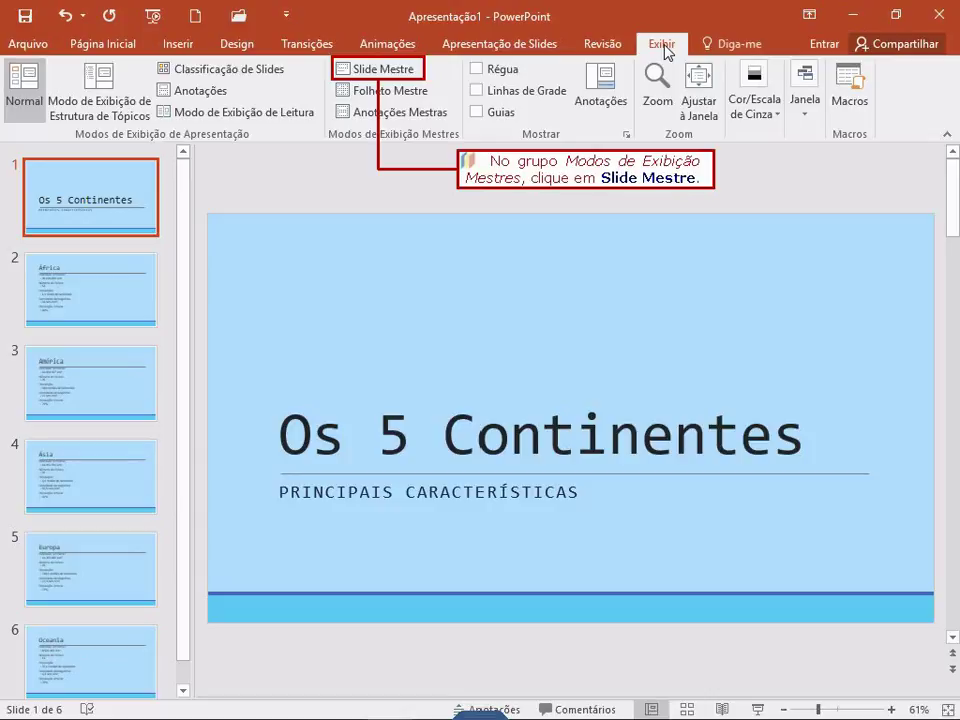
pyautogui.click(386, 70)
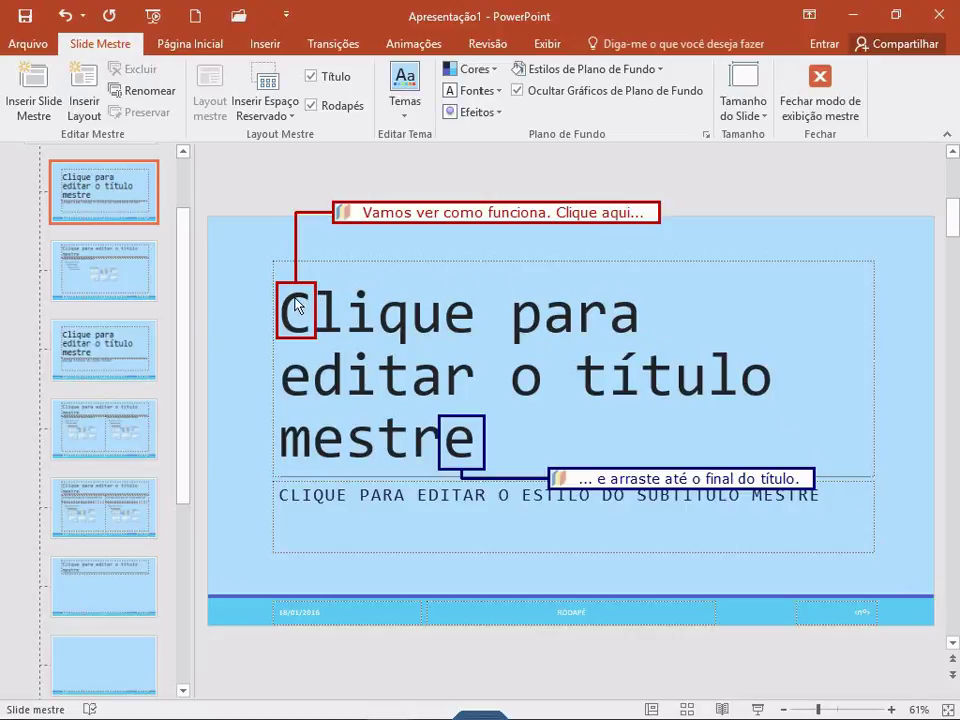
# - Change the title master layout's title text from 80 pt to 72 pt
pyautogui.moveTo(283, 305); pyautogui.dragTo(468, 448)
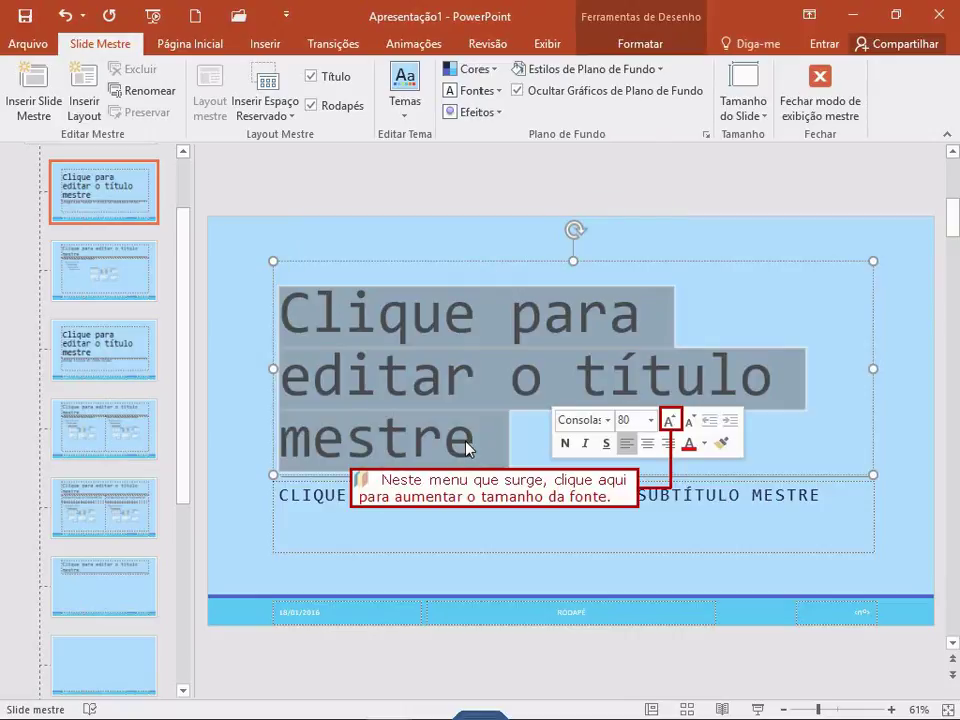
pyautogui.click(670, 420)
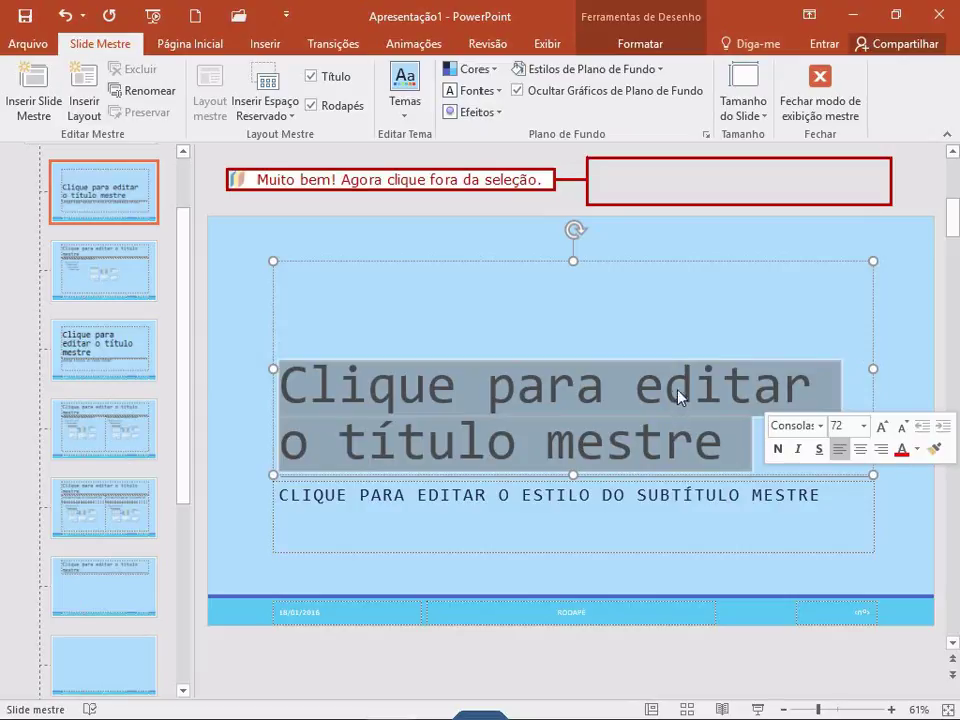
pyautogui.click(649, 193)
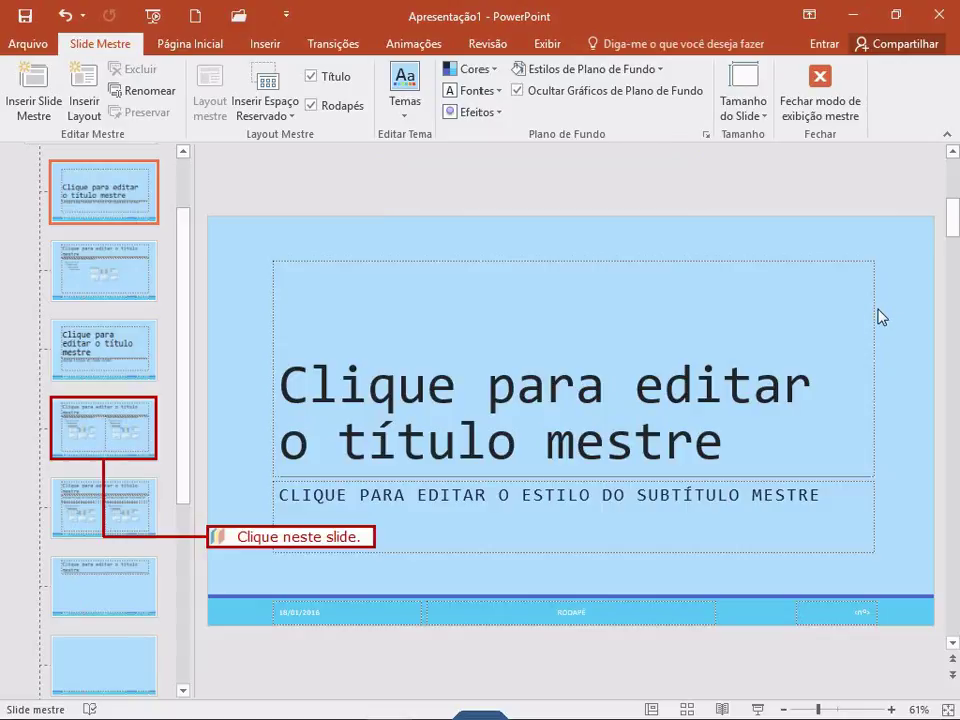
# - Make the two-content layout title Adobe Garamond Pro Bold and enlarge it from 48 to 54 pt
pyautogui.click(80, 427)
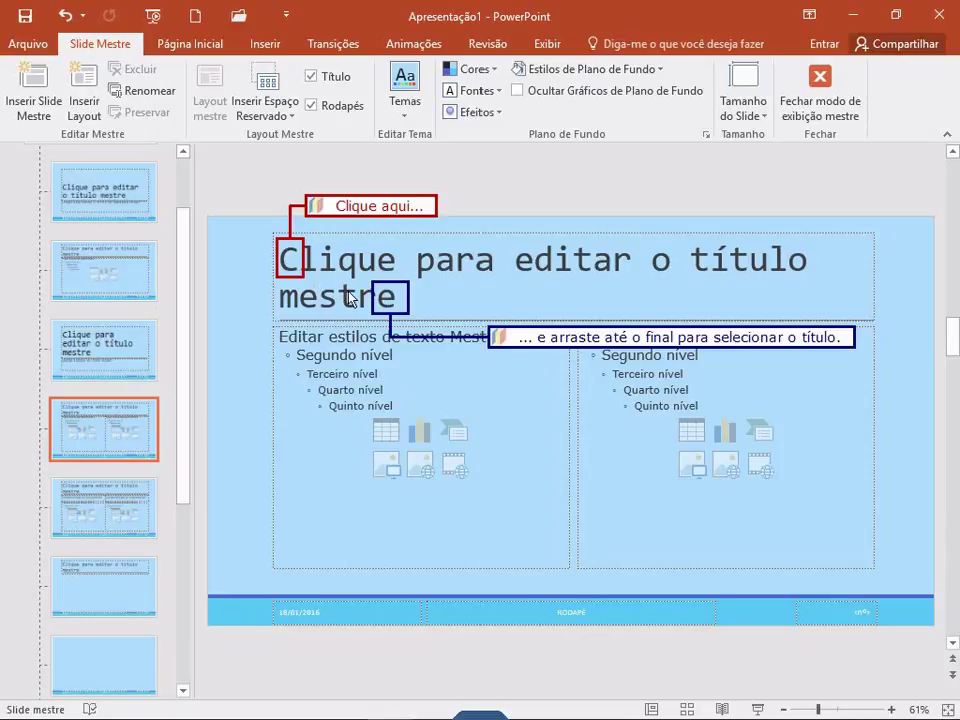
pyautogui.moveTo(292, 262); pyautogui.dragTo(400, 298)
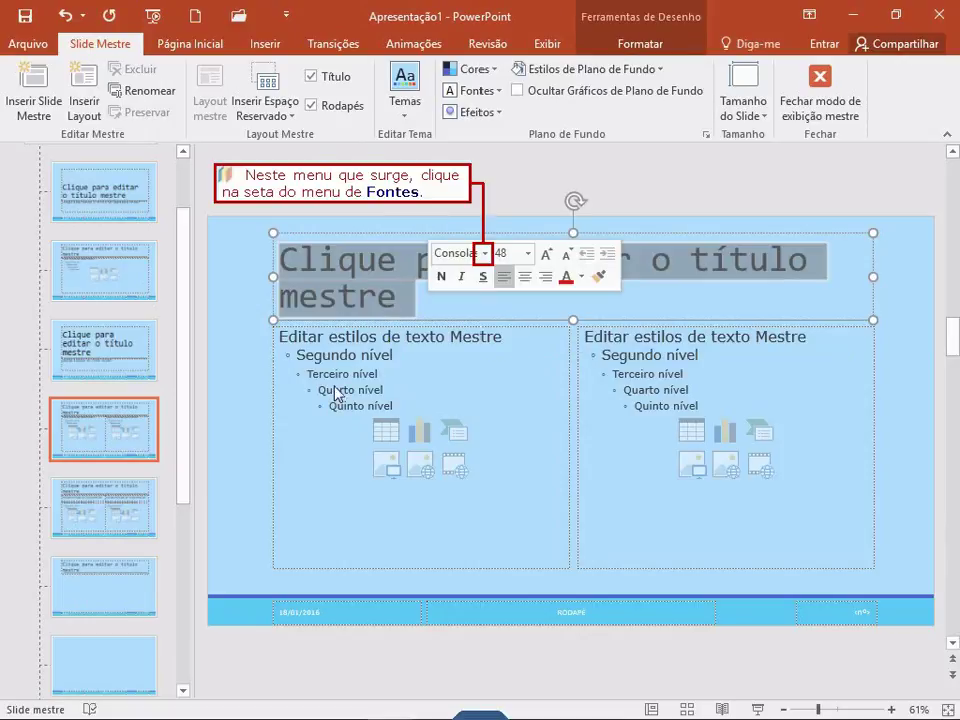
pyautogui.click(487, 256)
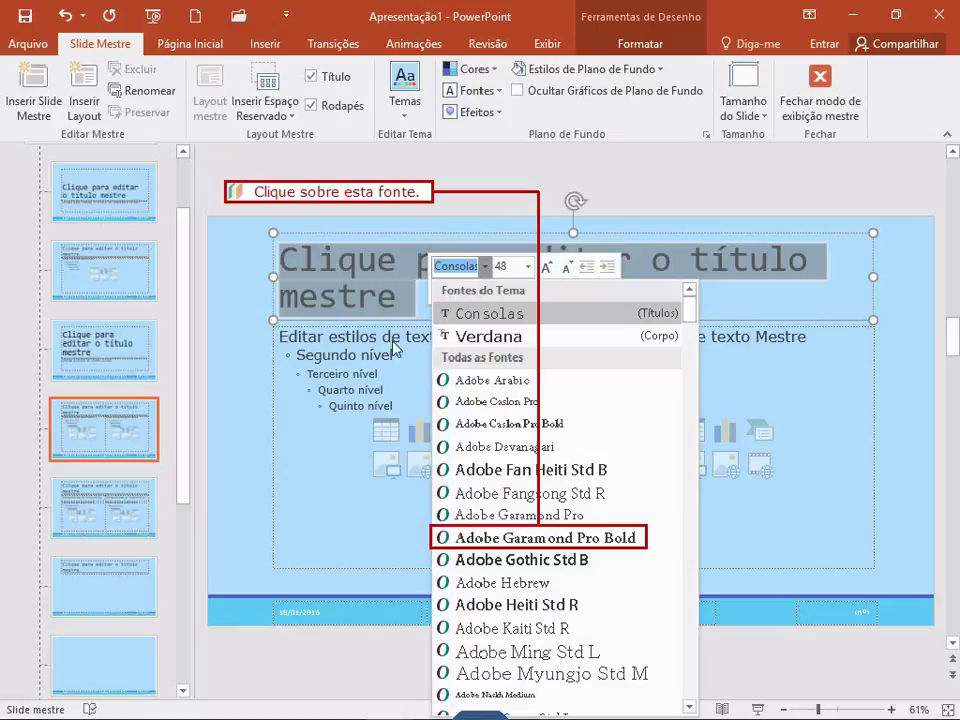
pyautogui.click(467, 537)
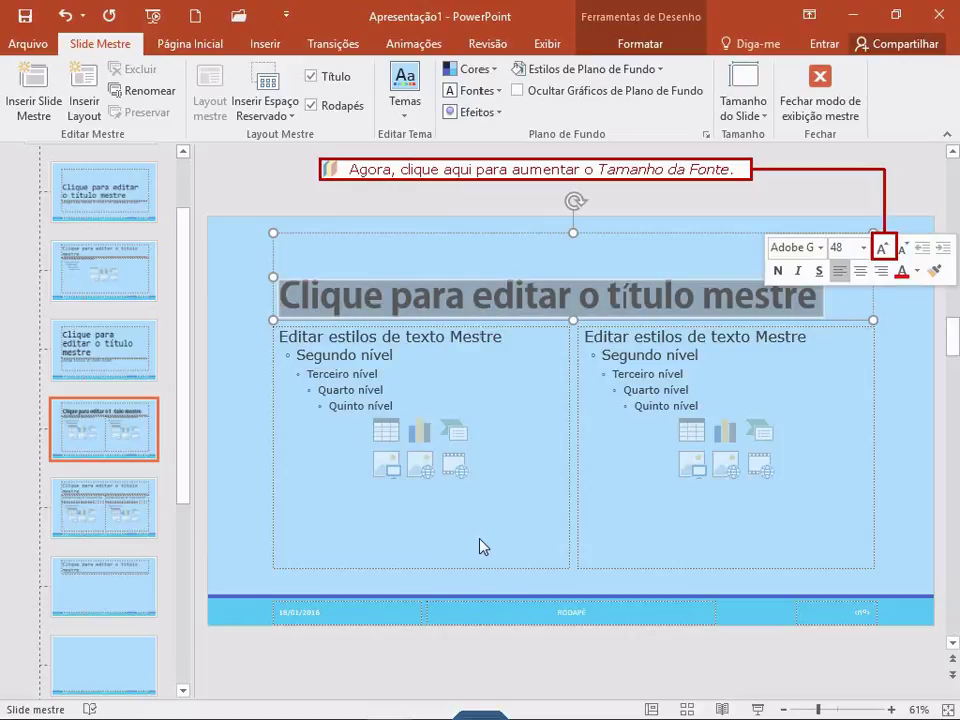
pyautogui.click(884, 248)
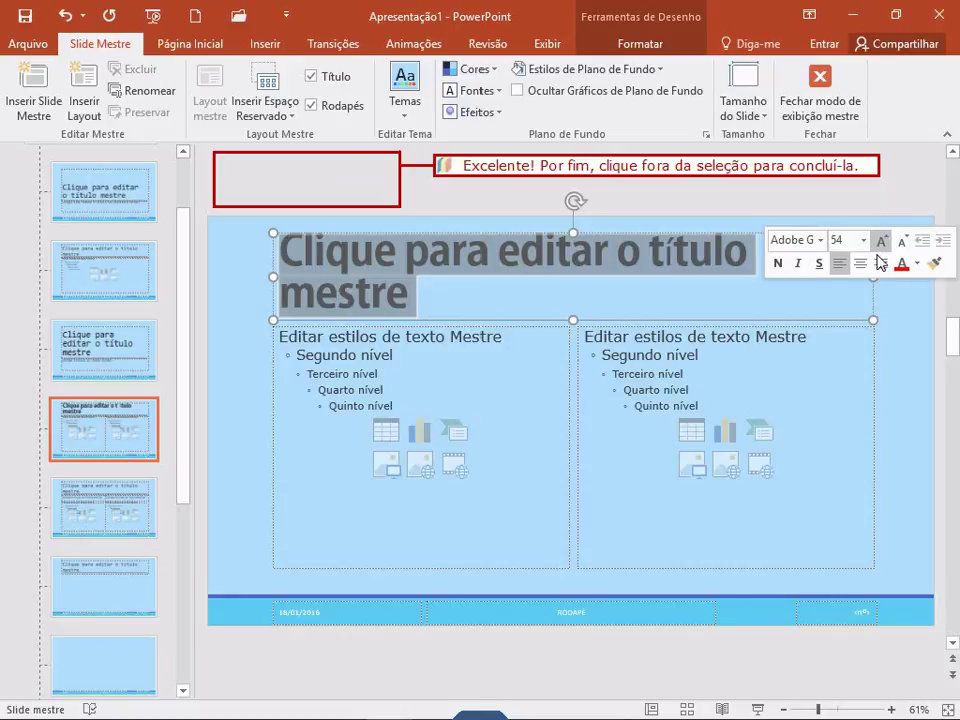
pyautogui.click(358, 184)
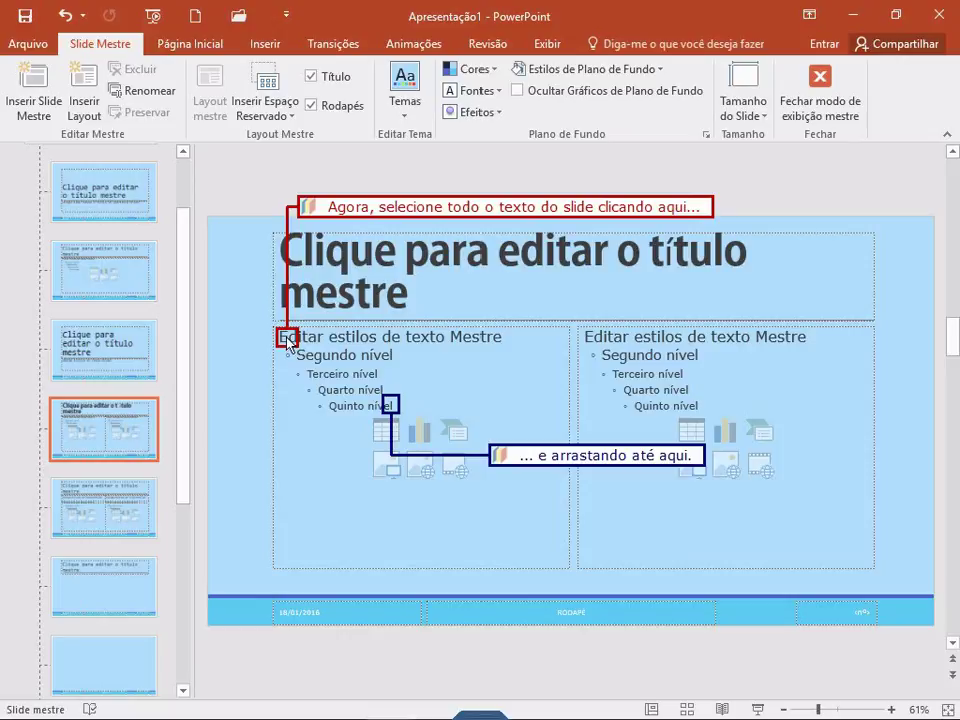
# - Enlarge the left content box's body text, Editar estilos through Quinto nível, from 14 to 16 pt
pyautogui.moveTo(287, 343); pyautogui.dragTo(396, 414)
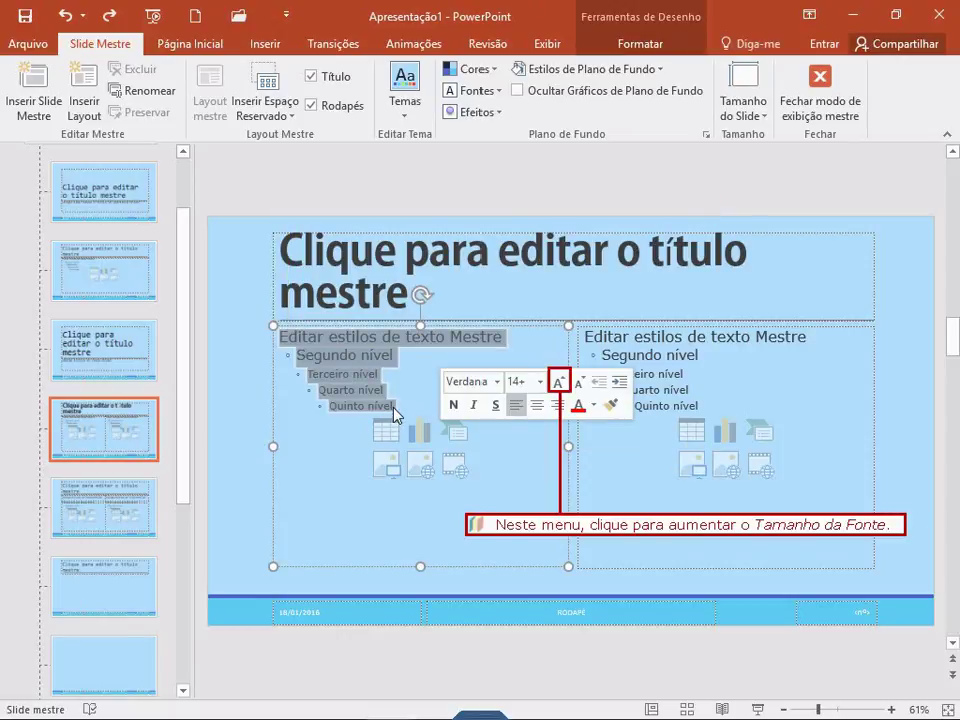
pyautogui.click(559, 383)
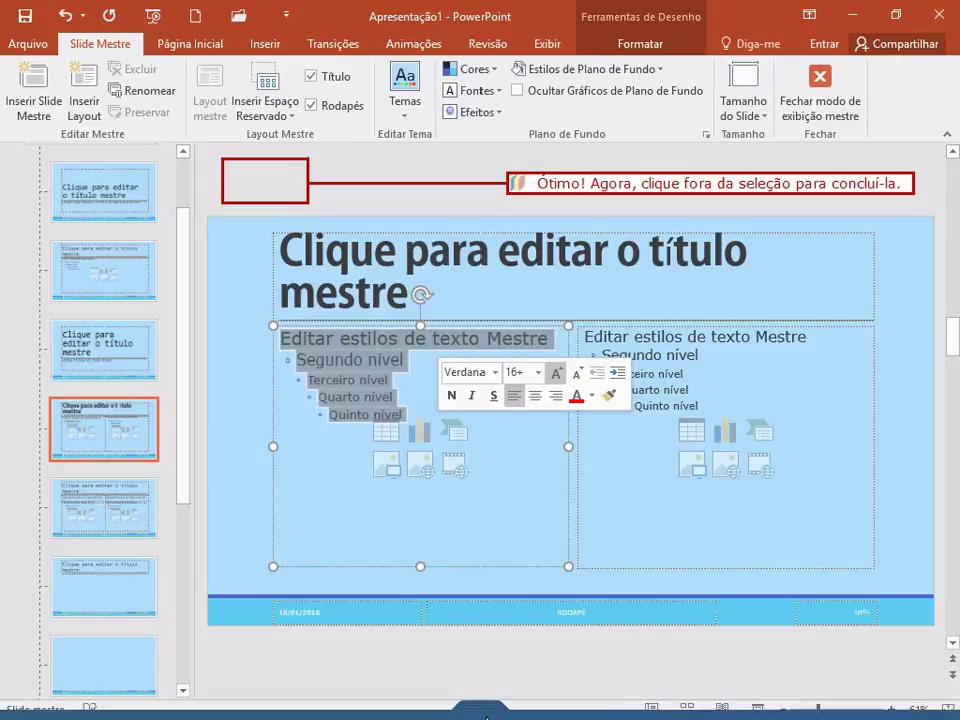
pyautogui.moveTo(497, 675)
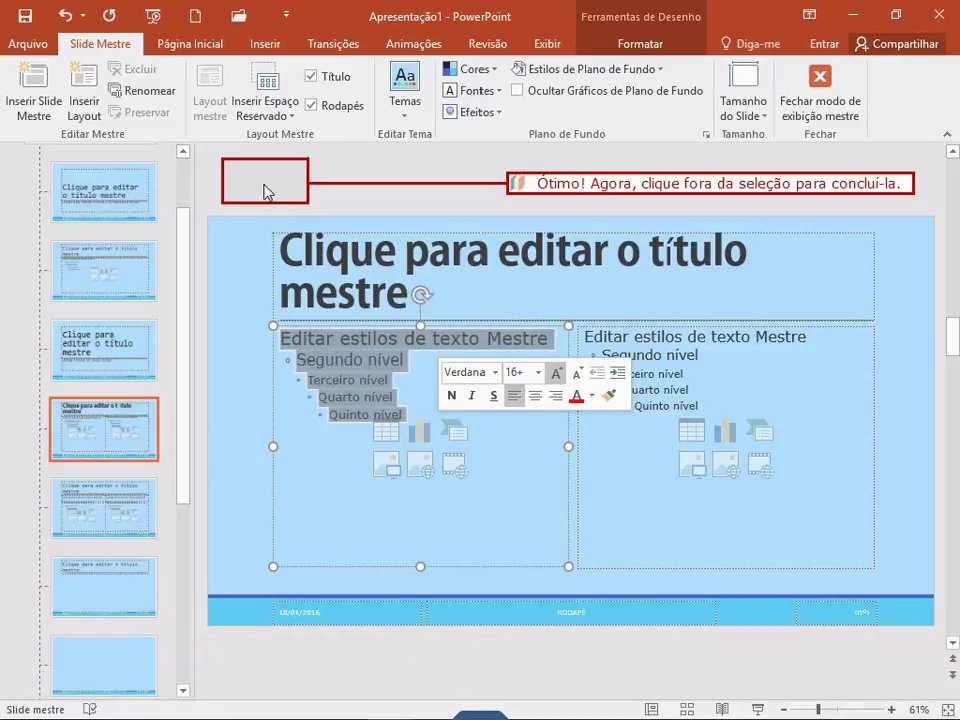
pyautogui.click(266, 189)
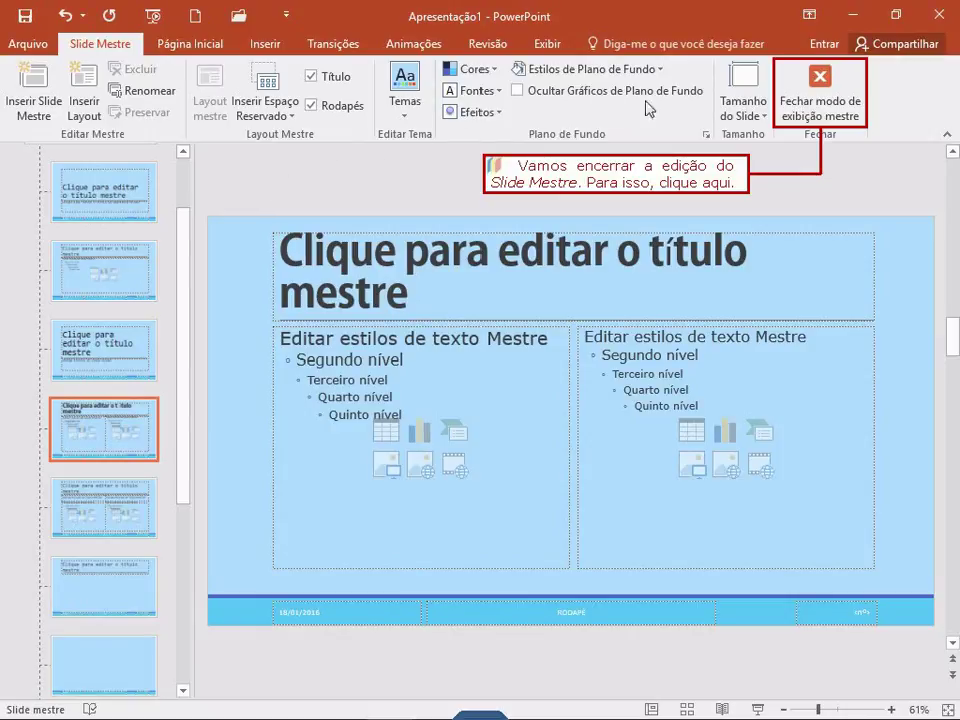
# - Close Master View and display the África slide with its continent map
pyautogui.click(800, 110)
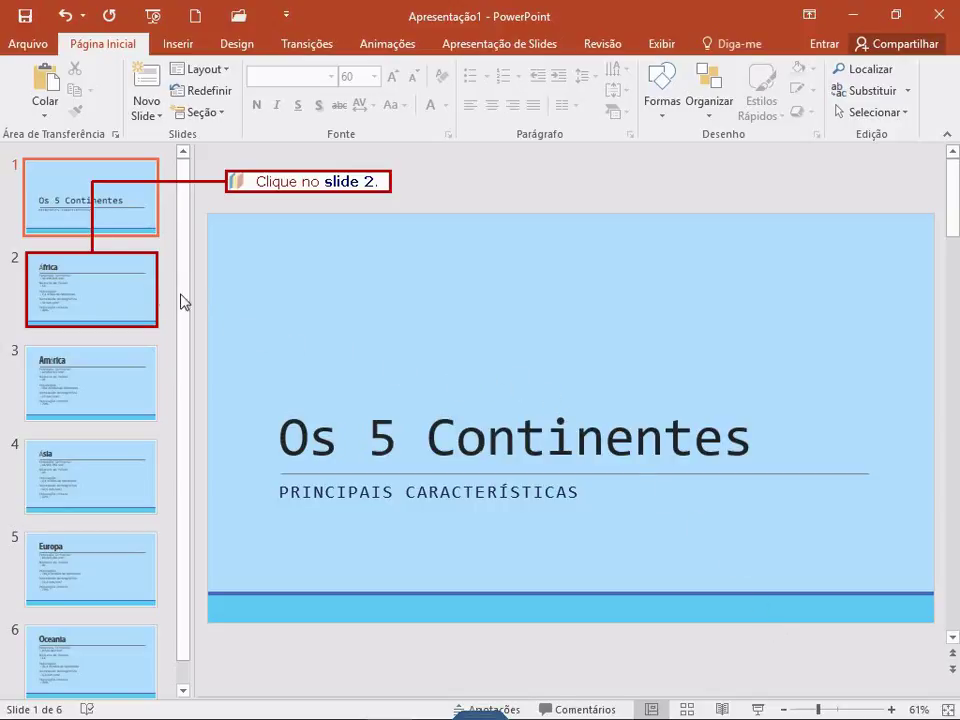
pyautogui.click(95, 308)
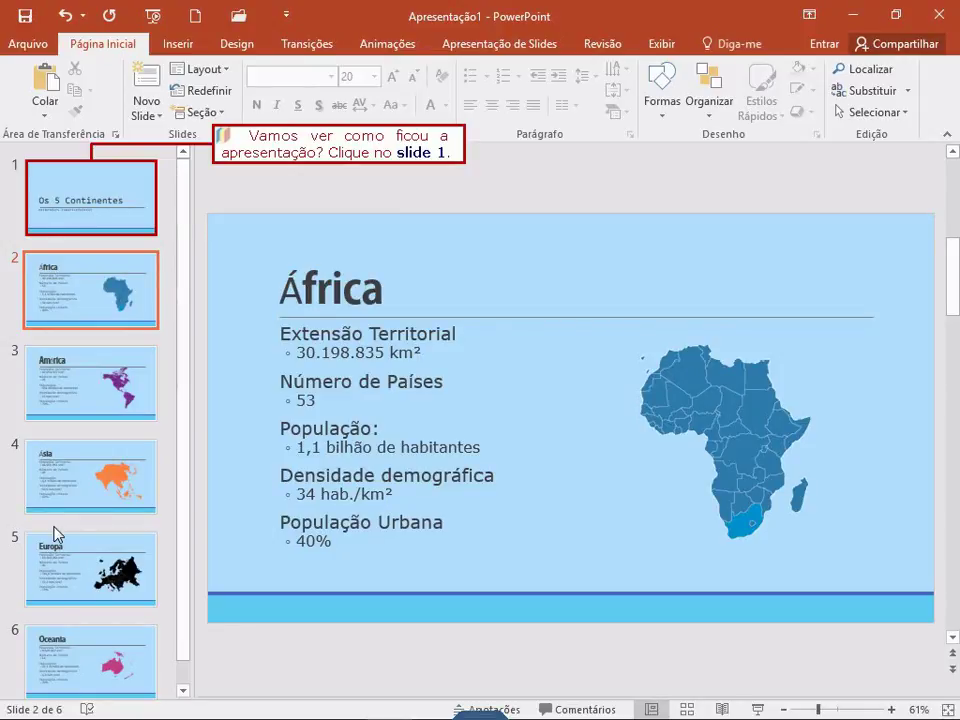
# - View slides 1–6 in turn: Os 5 Continentes, África, América, Ásia, Europa, Oceania
pyautogui.click(146, 234)
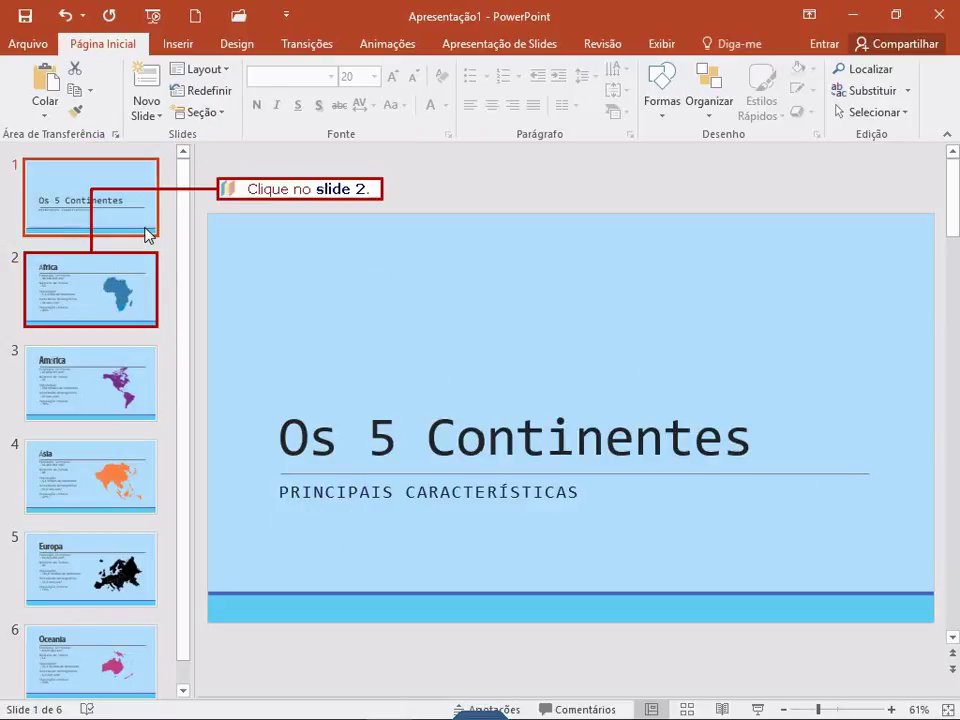
pyautogui.click(120, 274)
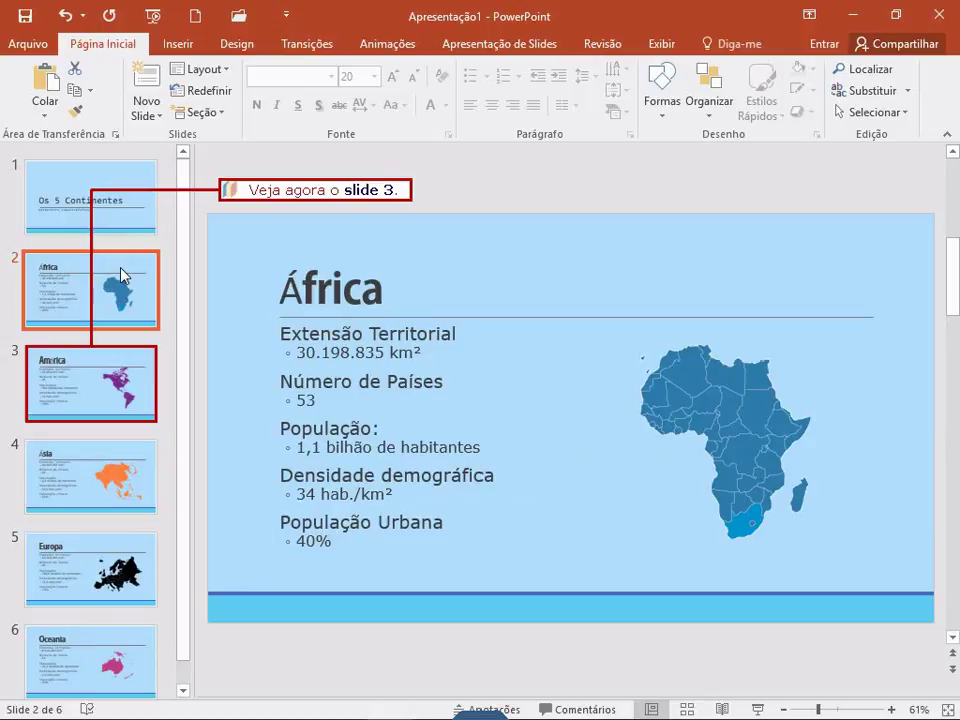
pyautogui.click(100, 393)
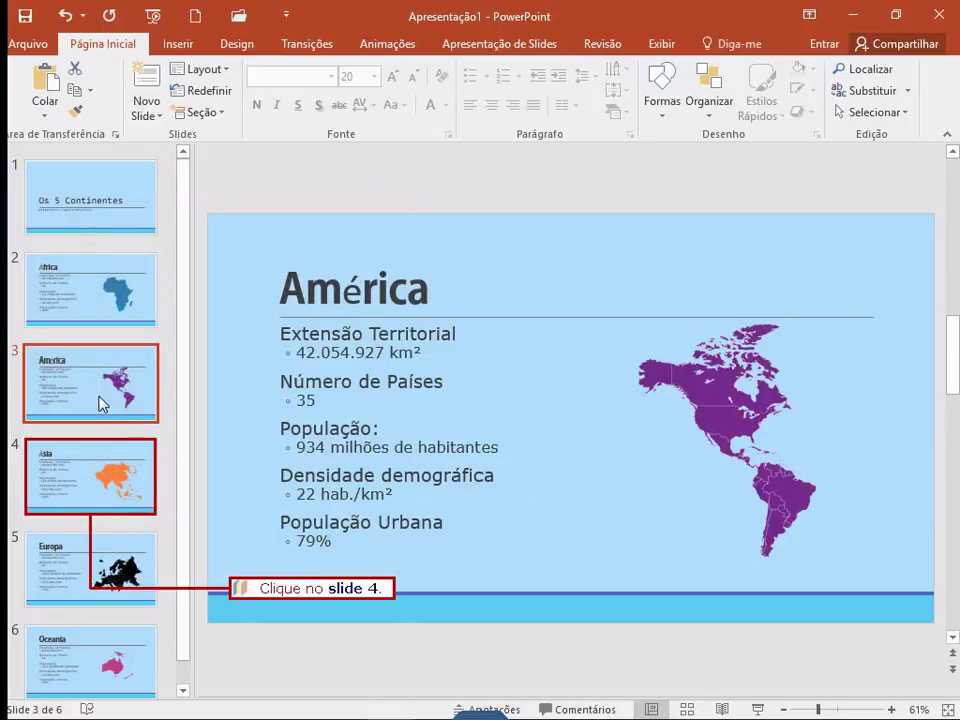
pyautogui.click(102, 452)
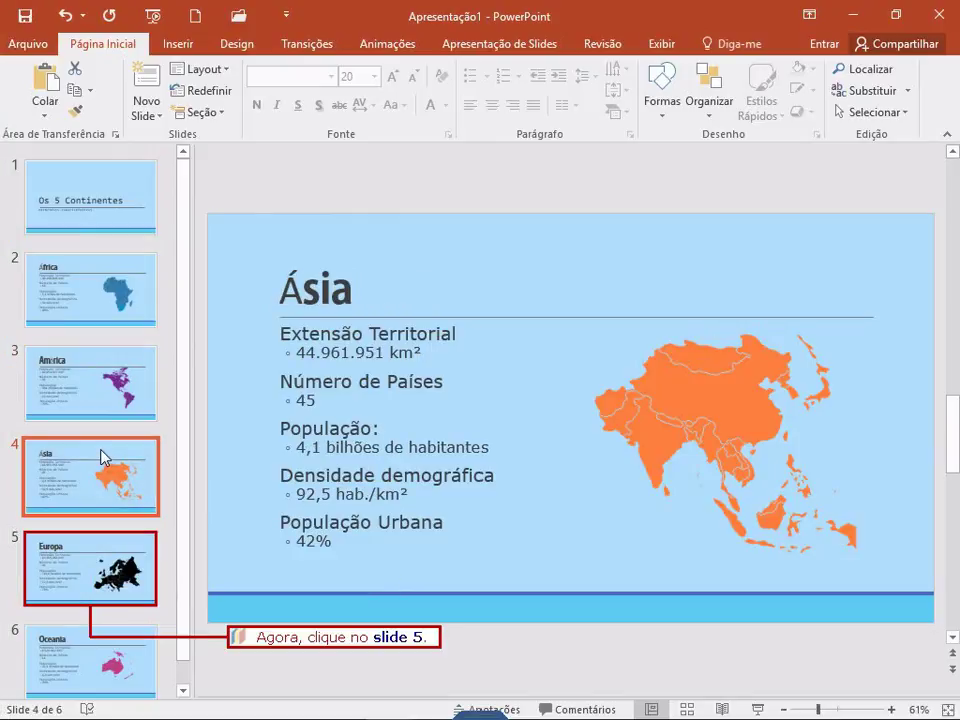
pyautogui.click(72, 589)
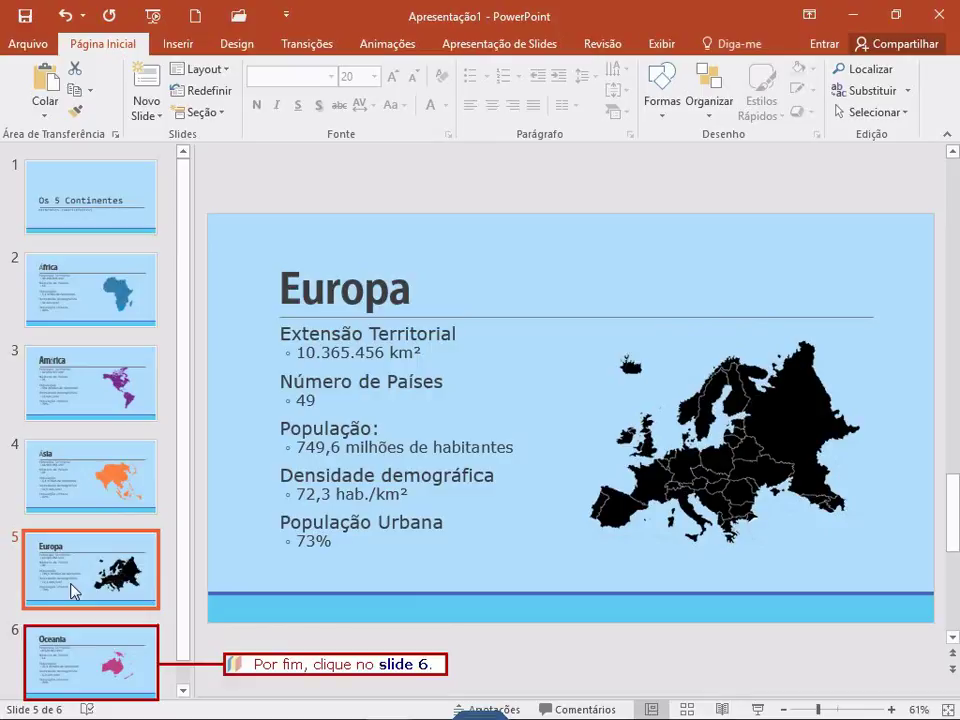
pyautogui.click(69, 653)
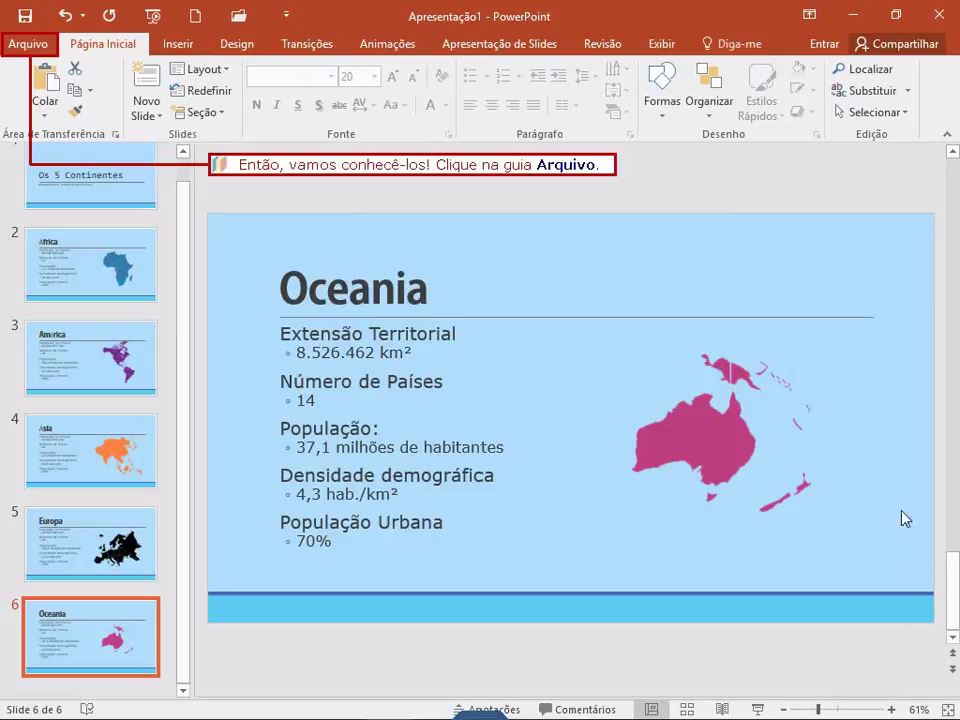
# - Go to the File backstage Conta page, where the Office theme shows Colorido
pyautogui.click(8, 44)
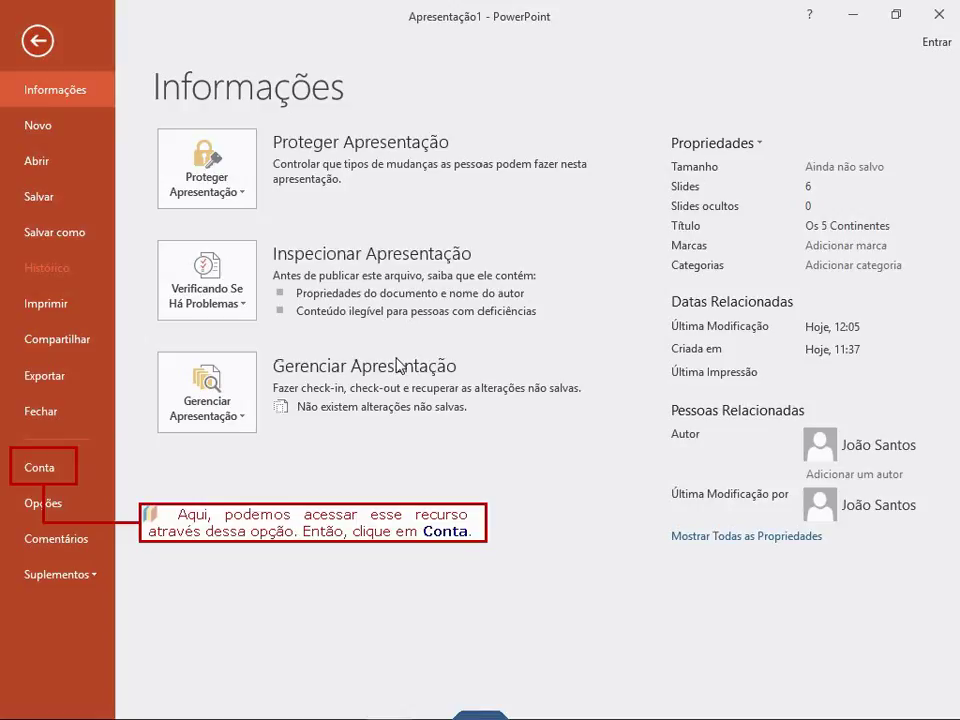
pyautogui.click(68, 478)
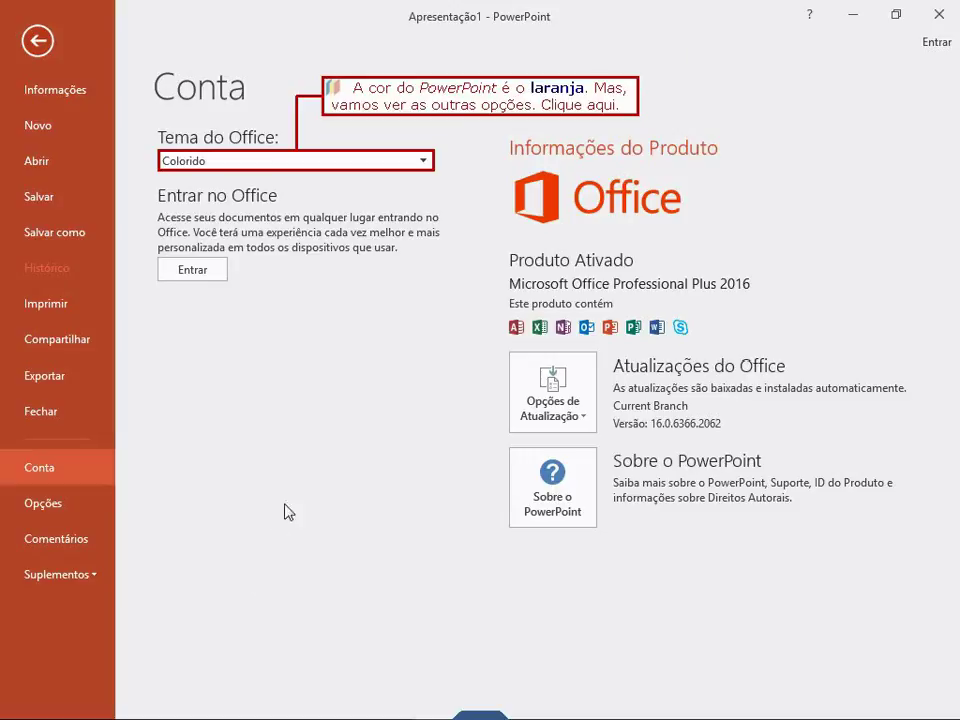
# - Switch the Office theme to Cinza Escuro, then change it to Branco
pyautogui.click(298, 164)
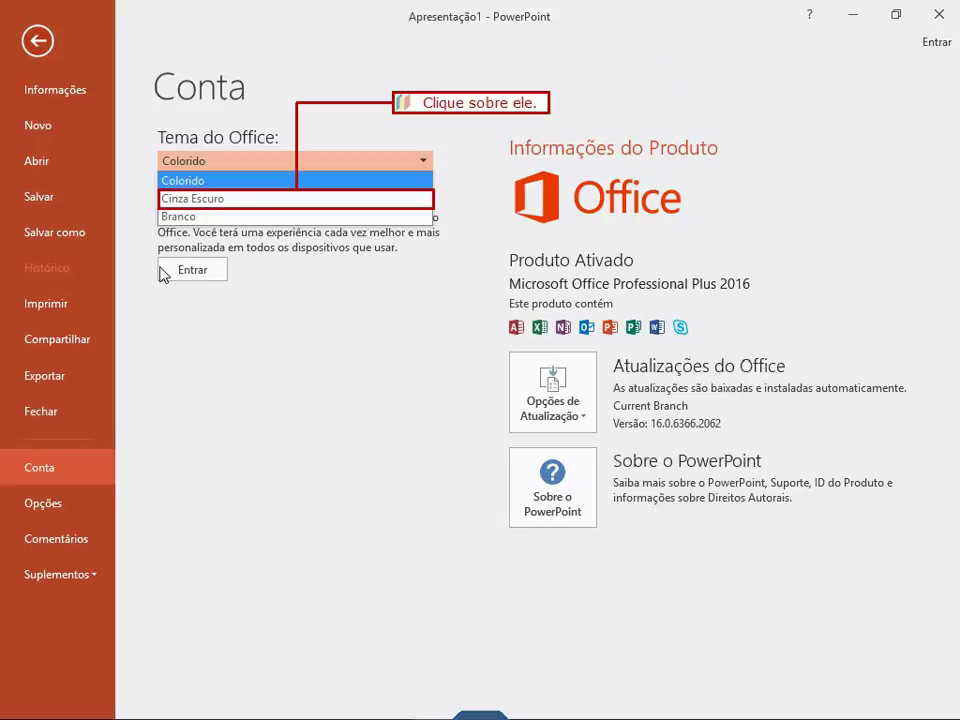
pyautogui.click(210, 200)
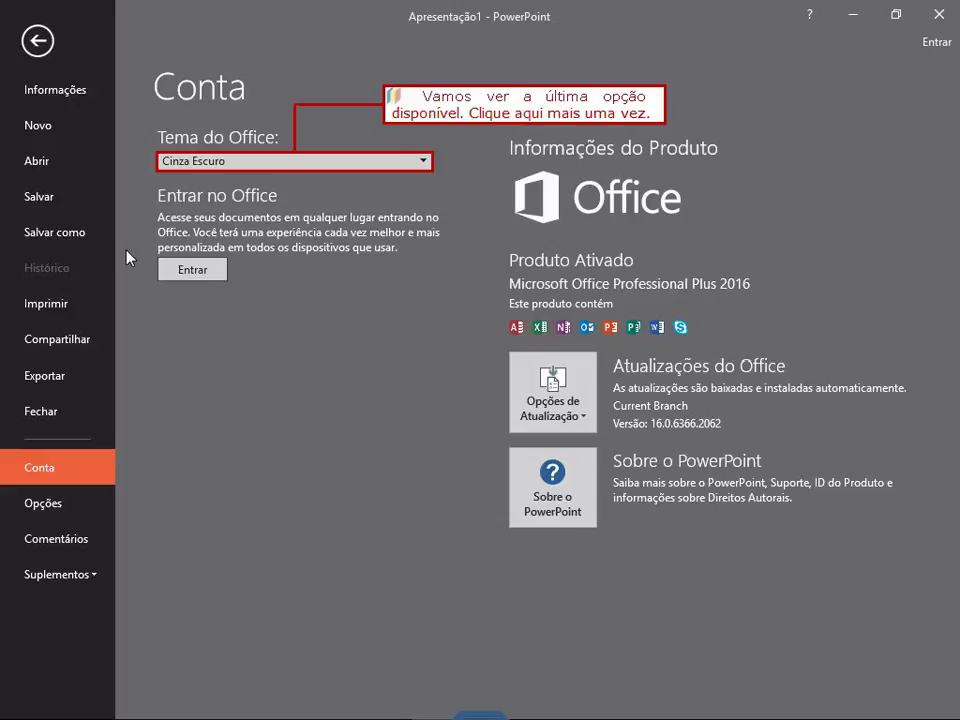
pyautogui.click(235, 162)
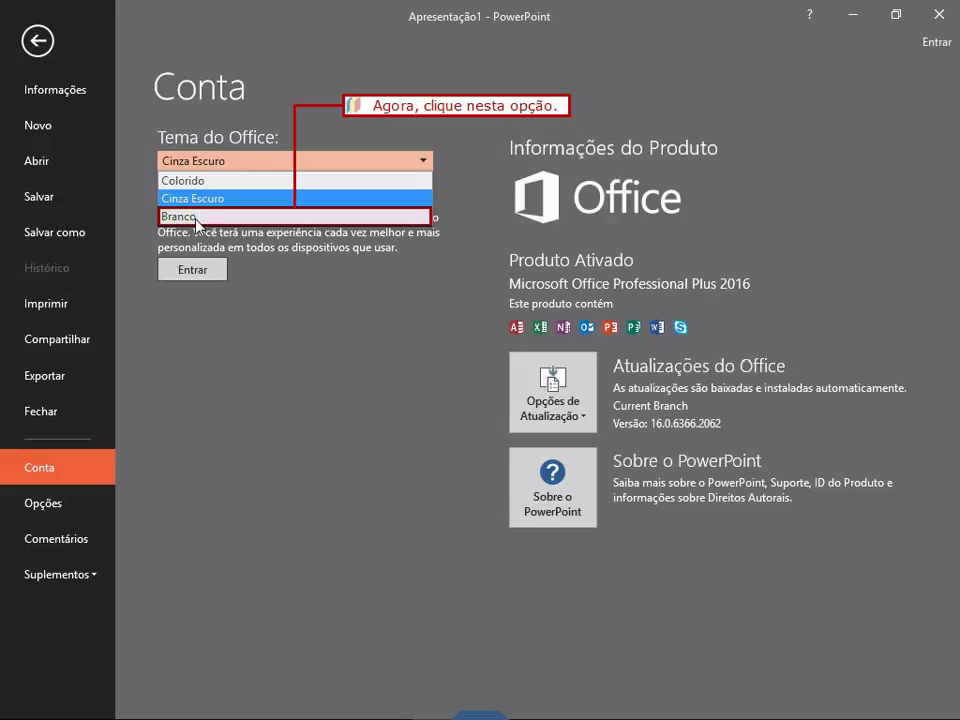
pyautogui.click(264, 215)
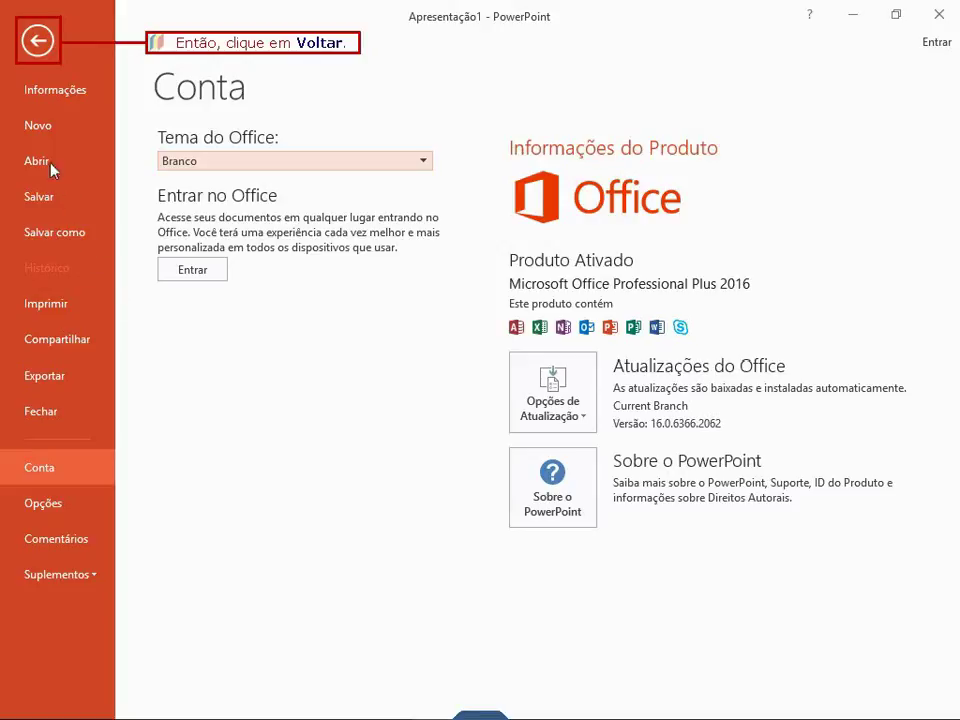
# - Return to the Oceania slide and close the presentation window
pyautogui.click(32, 38)
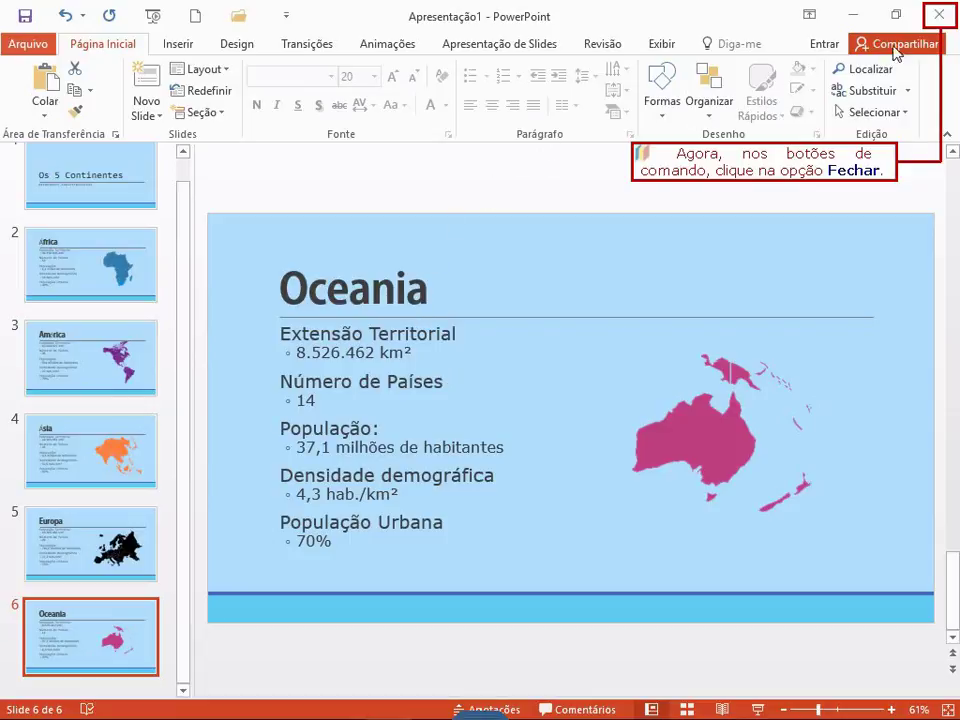
pyautogui.click(937, 15)
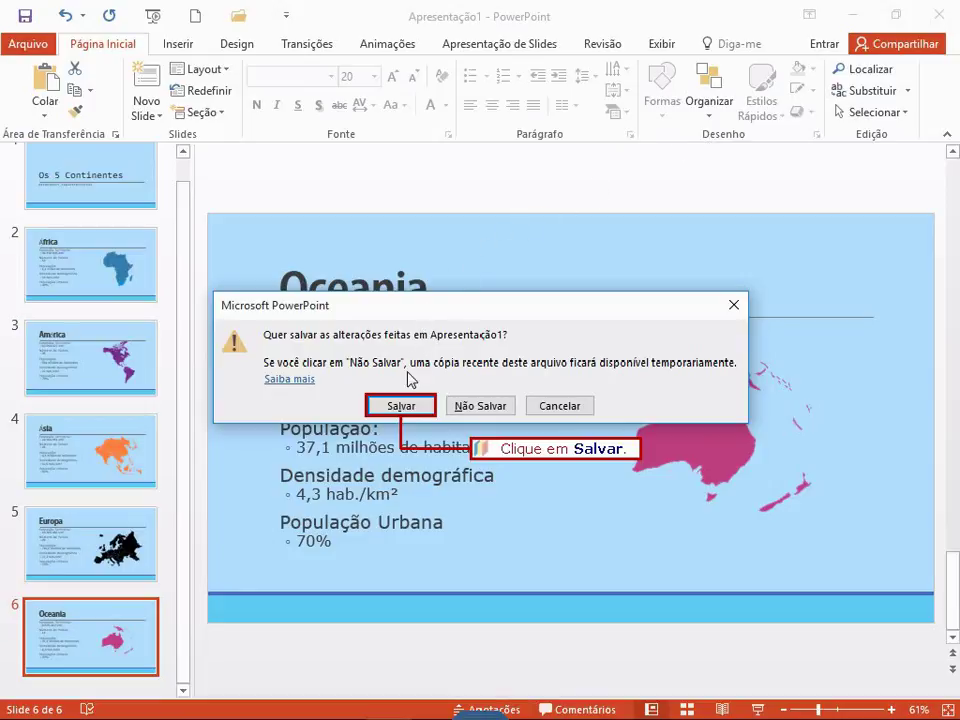
# - Choose Salvar in the save-changes prompt to save the presentation as 'Os 5 Continentes'
pyautogui.click(408, 405)
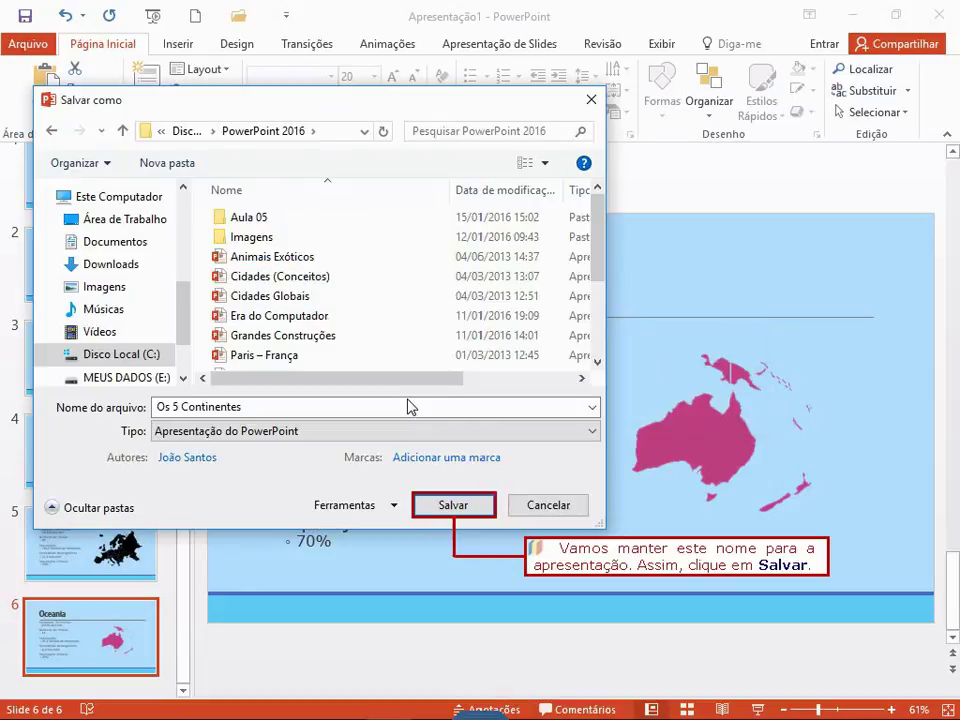